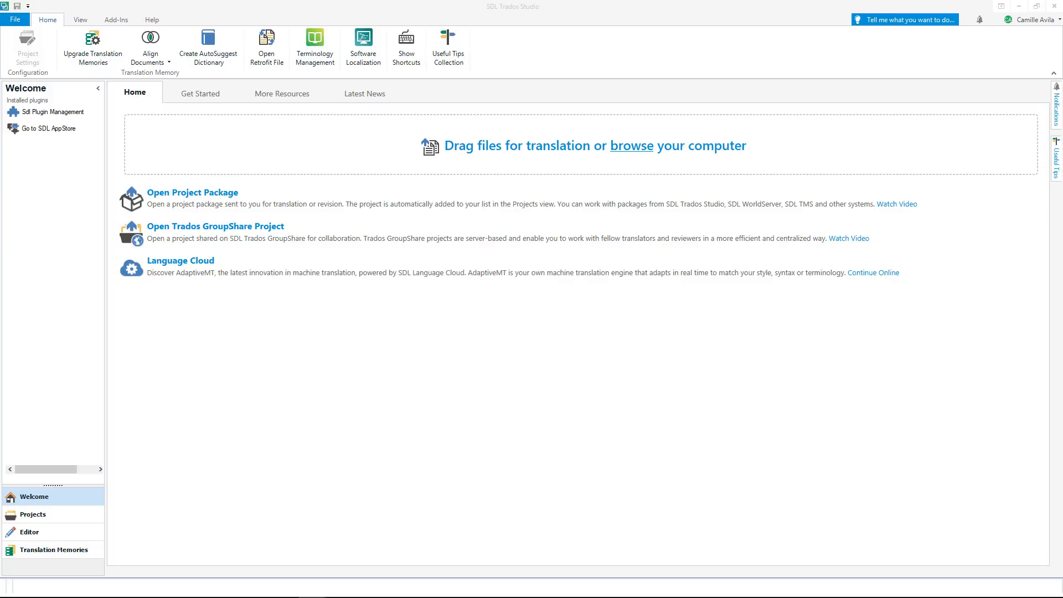
- Close the Word preview of the source document and open French Source Document.docx for translation as a single document
drag(0, 8, 506, 80)
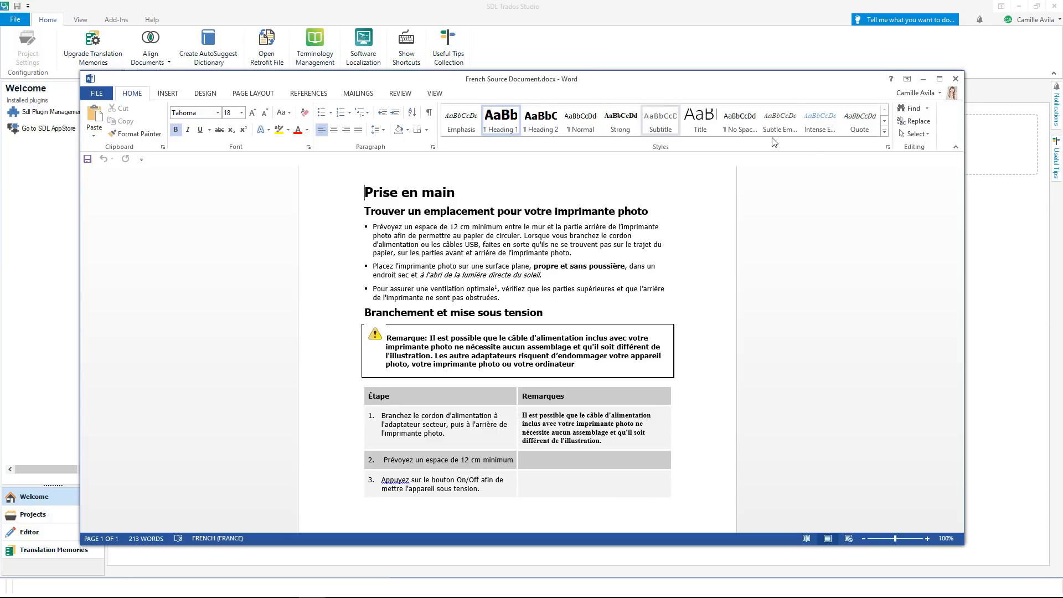
click(956, 78)
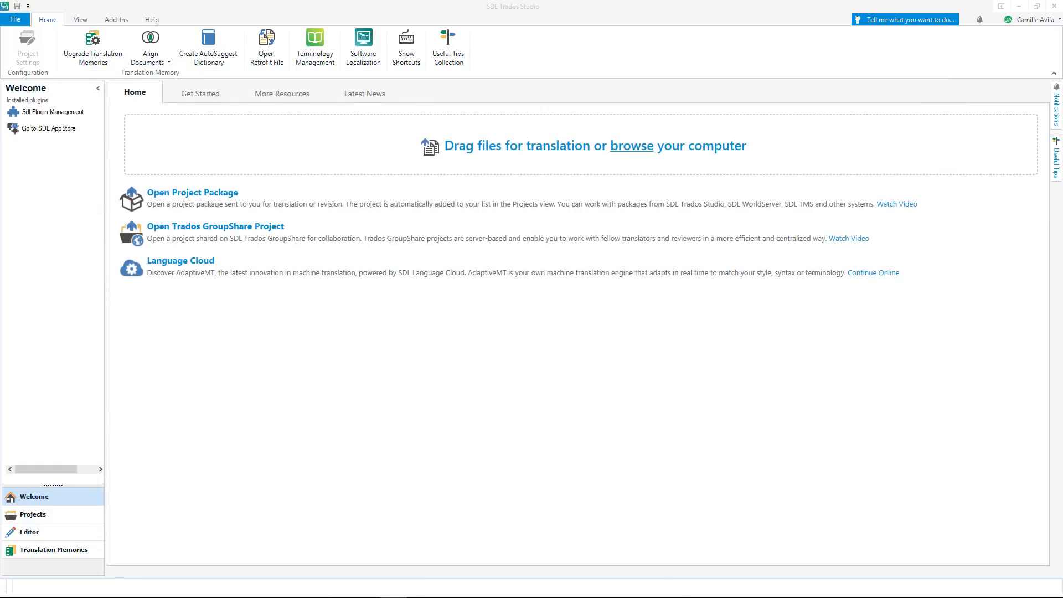
drag(67, 125, 481, 203)
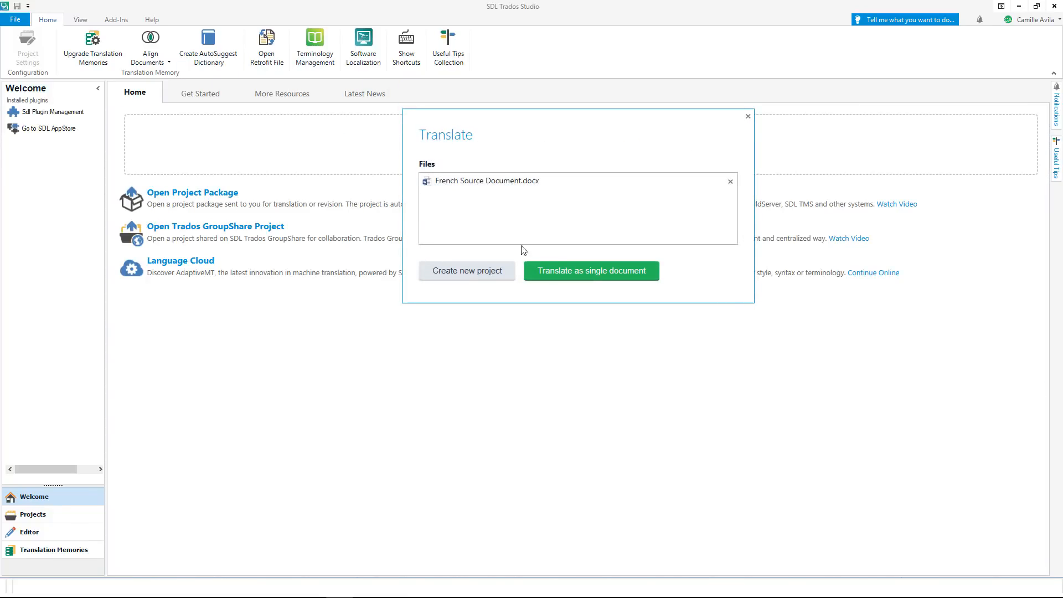
click(543, 271)
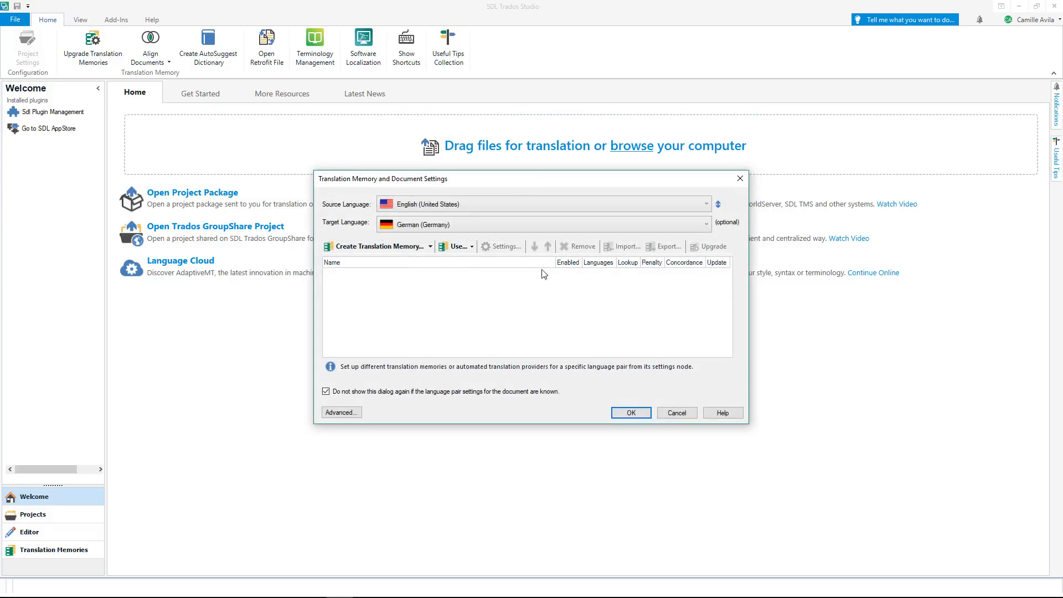
- Set the source language to French (France) and the target language to English (United States)
click(589, 207)
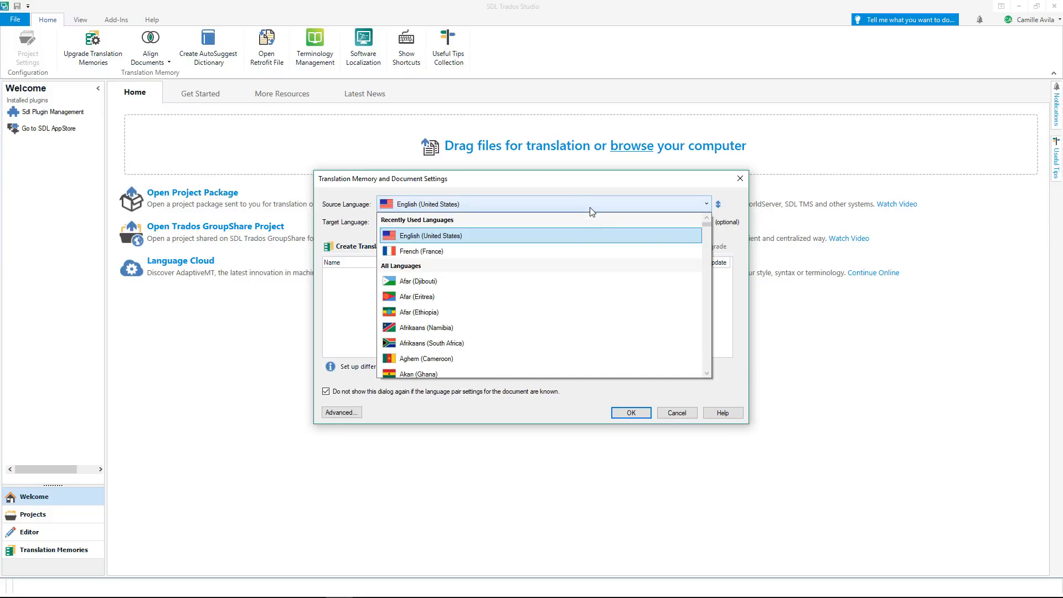
click(581, 253)
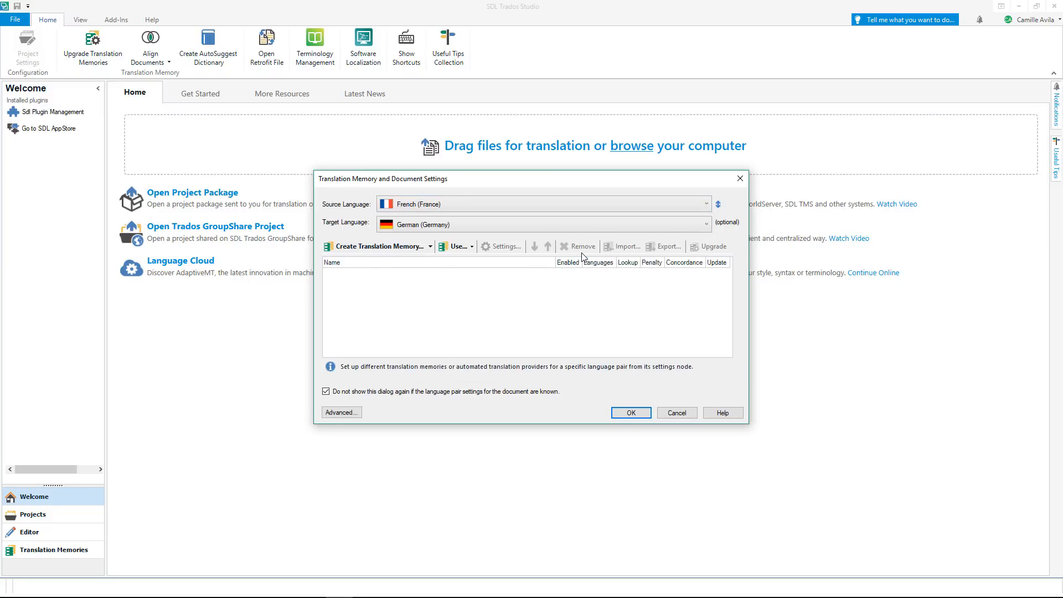
click(616, 227)
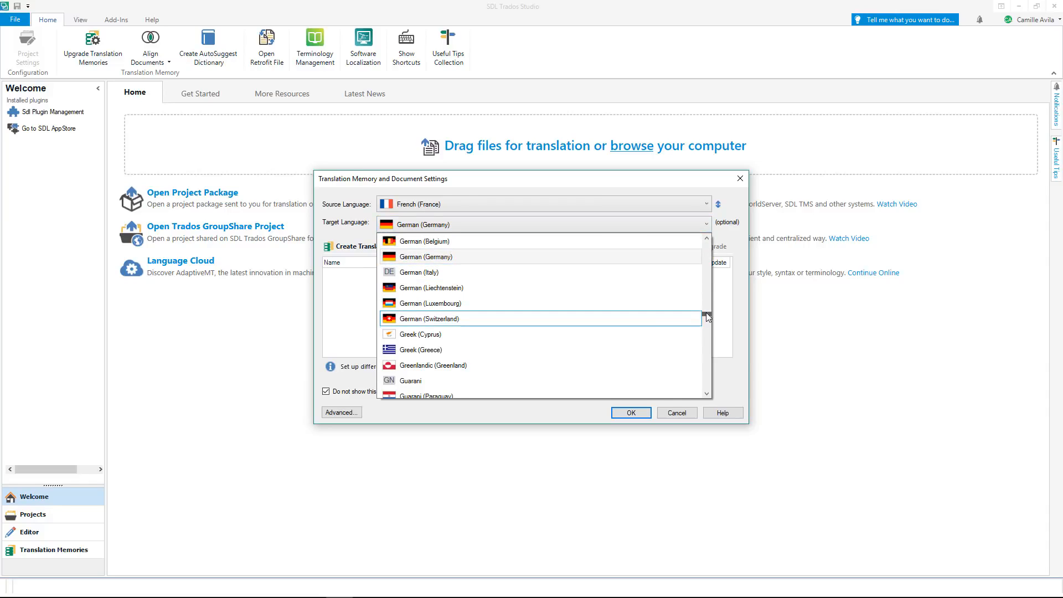
drag(706, 312, 709, 239)
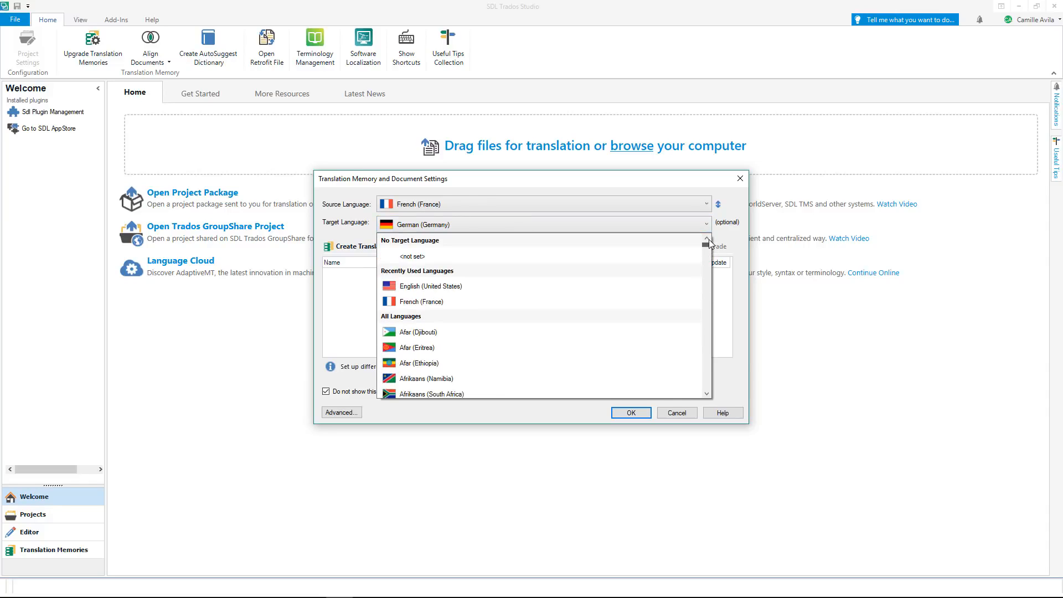
click(517, 286)
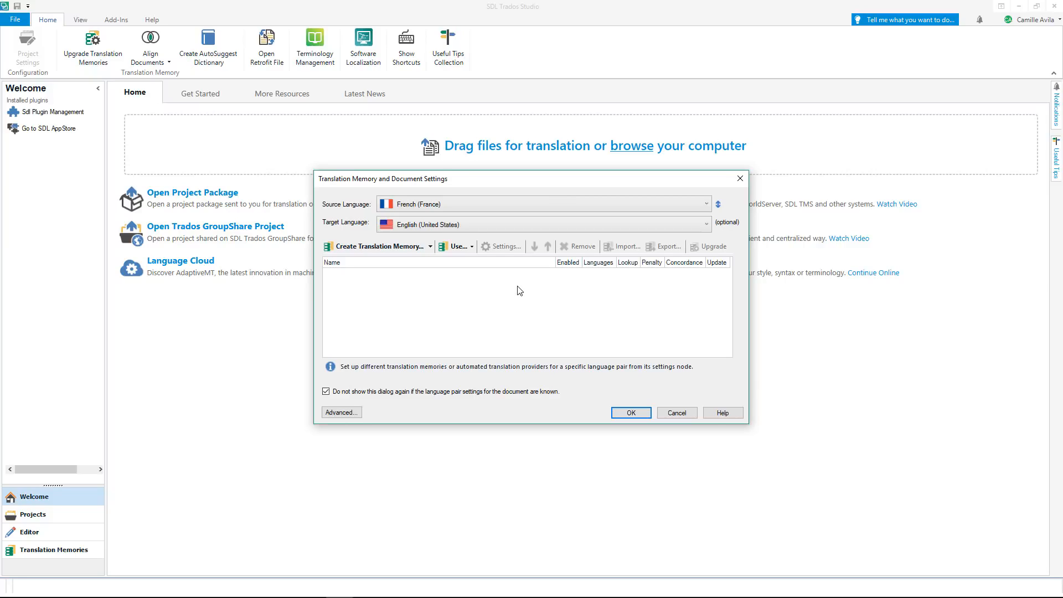
- Add the file-based translation memory French-English.sdltm from the FR_EN demo folder and accept the document settings
click(471, 247)
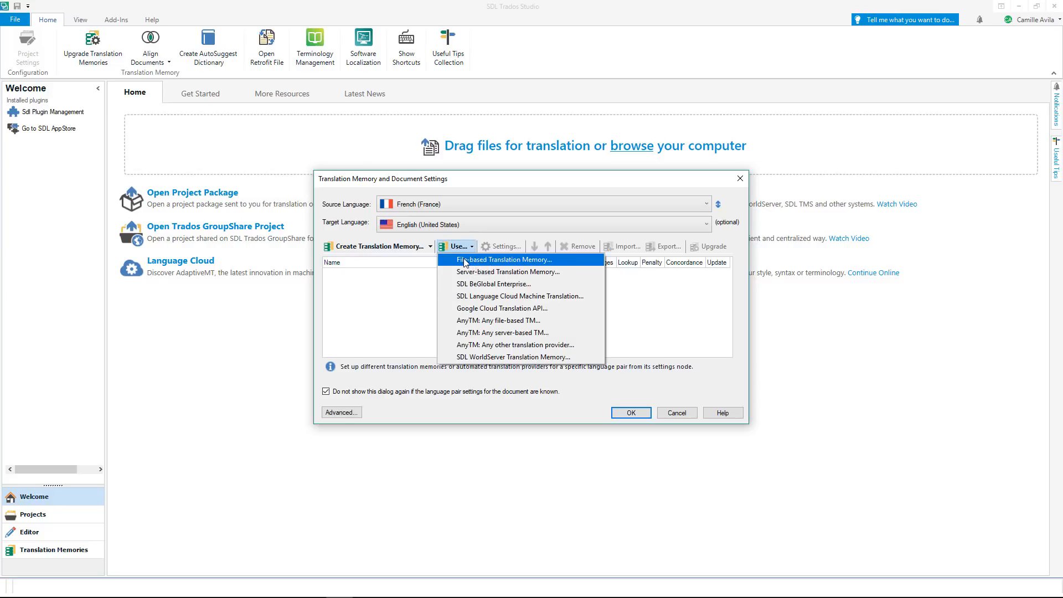
click(464, 264)
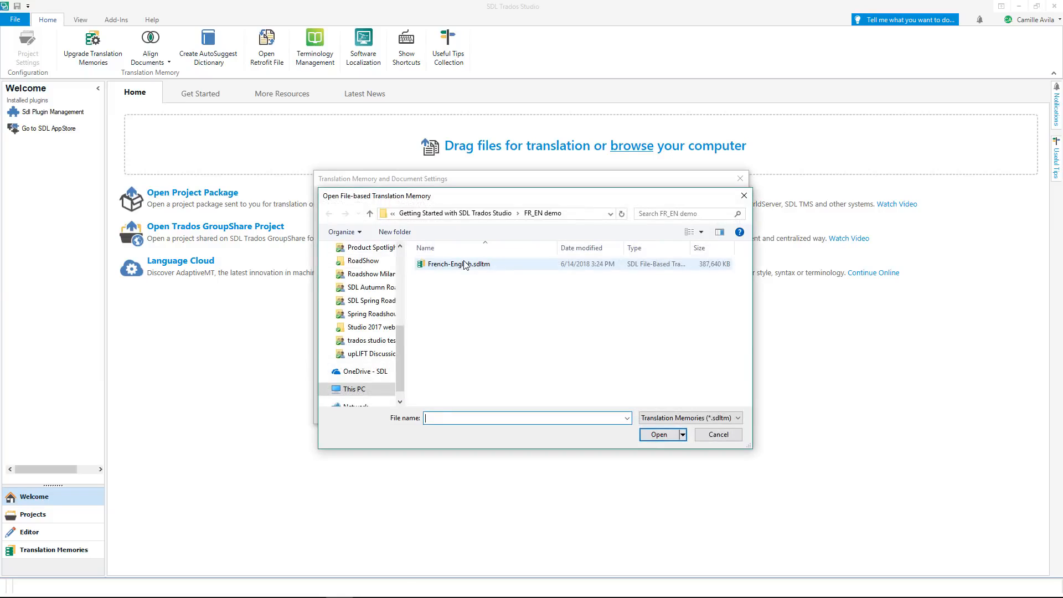
click(534, 266)
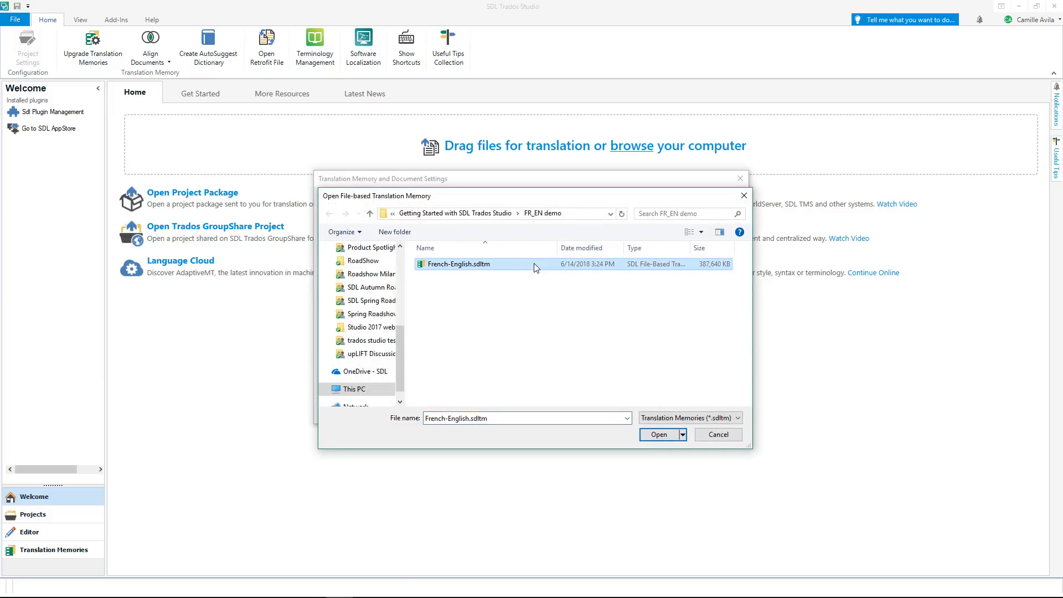
click(658, 436)
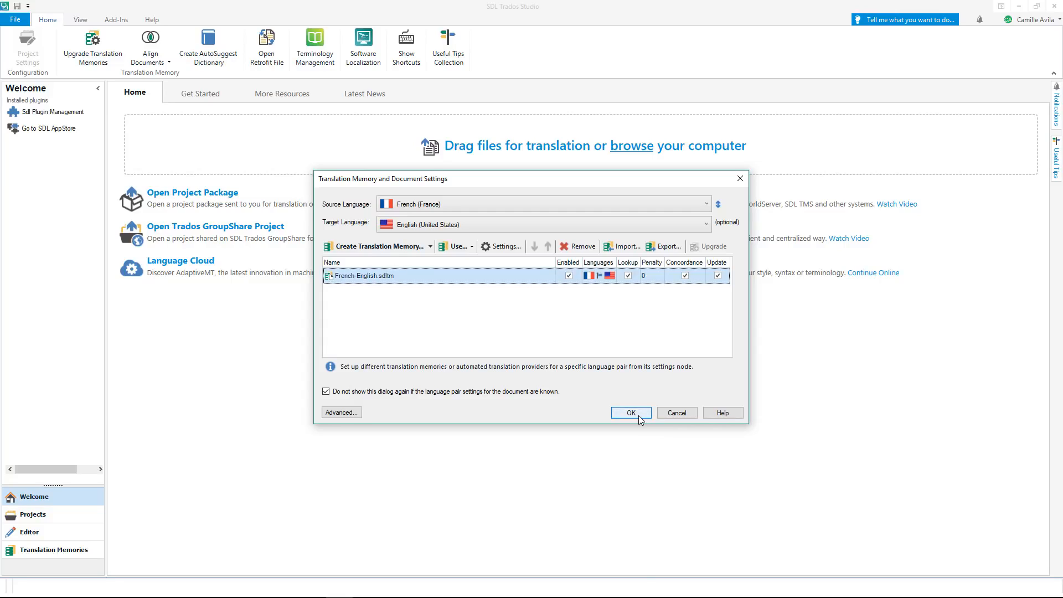
click(638, 417)
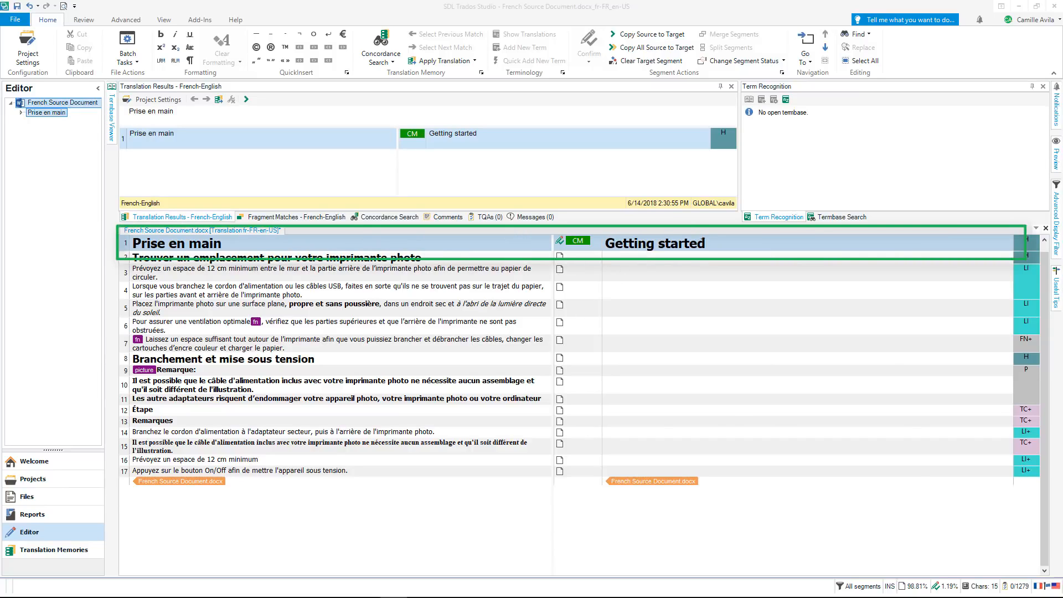
- Confirm segment 1, and complete and confirm segment 2 as "Finding a location for your photo printer"
click(708, 243)
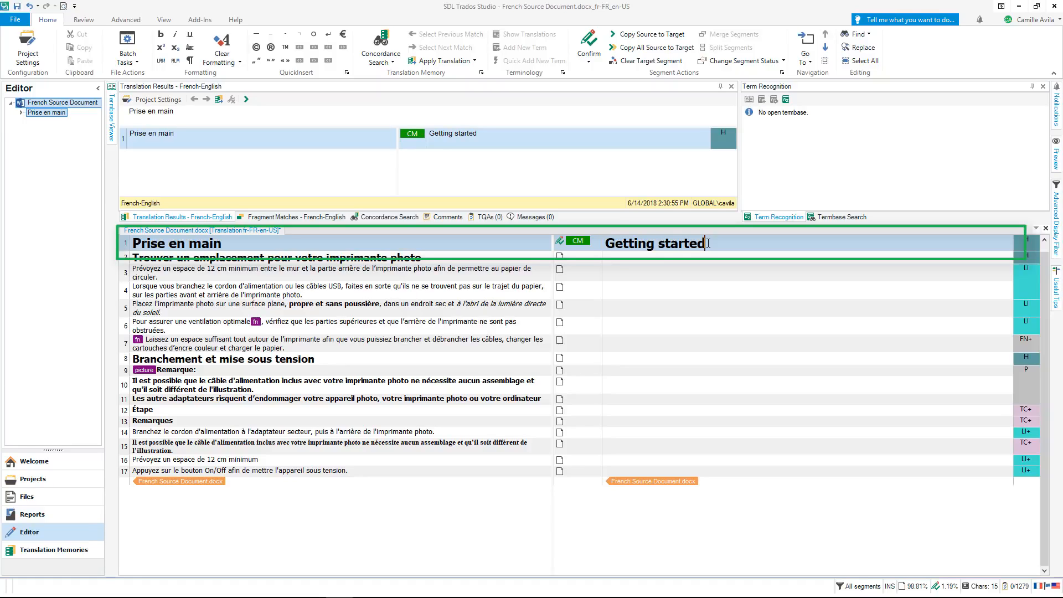
key(ctrl+Return)
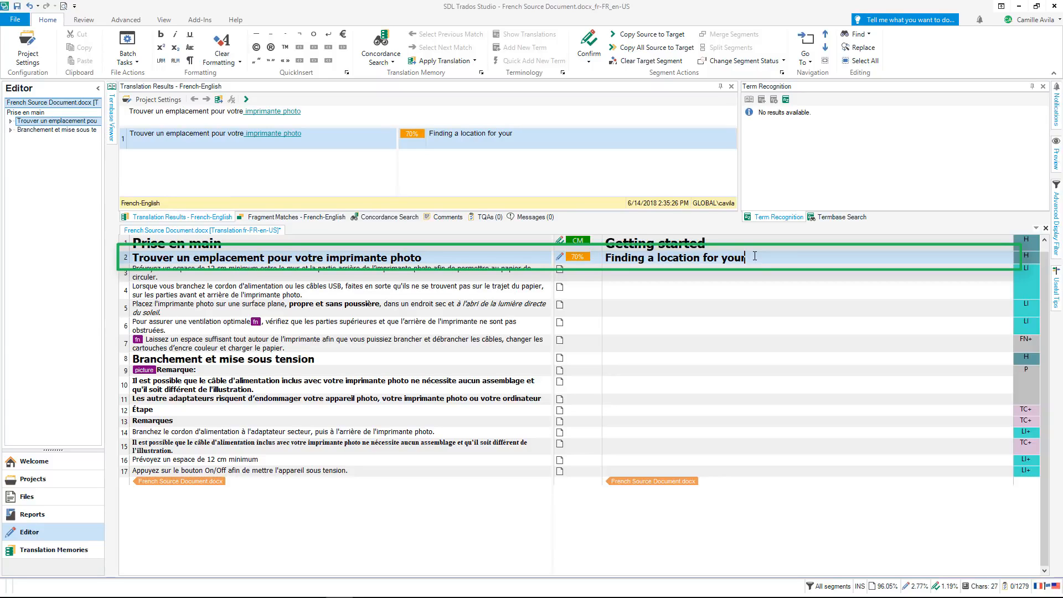
text(ph)
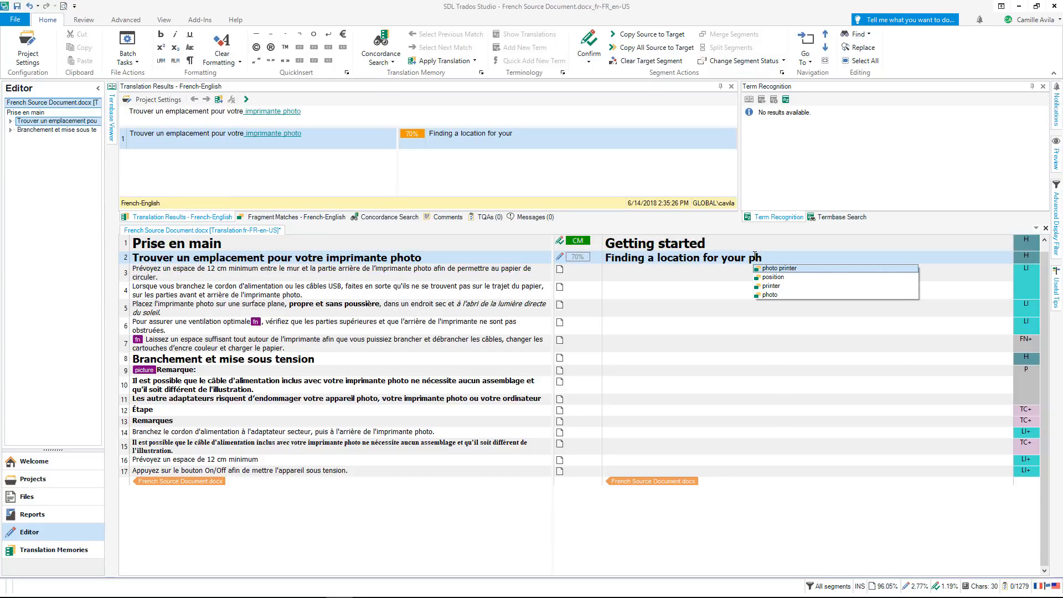
text(o)
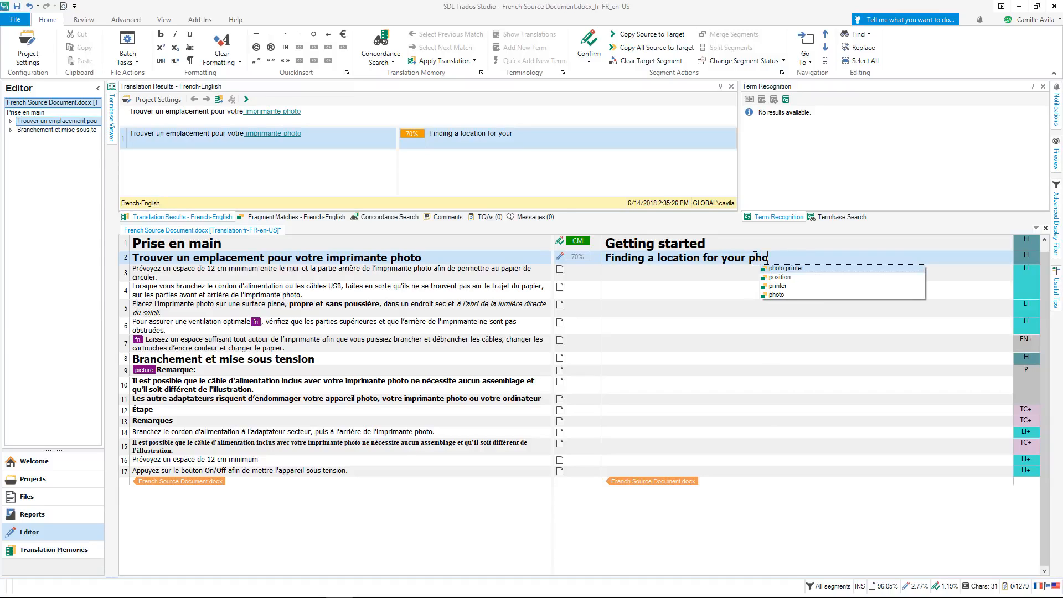
text(to pr)
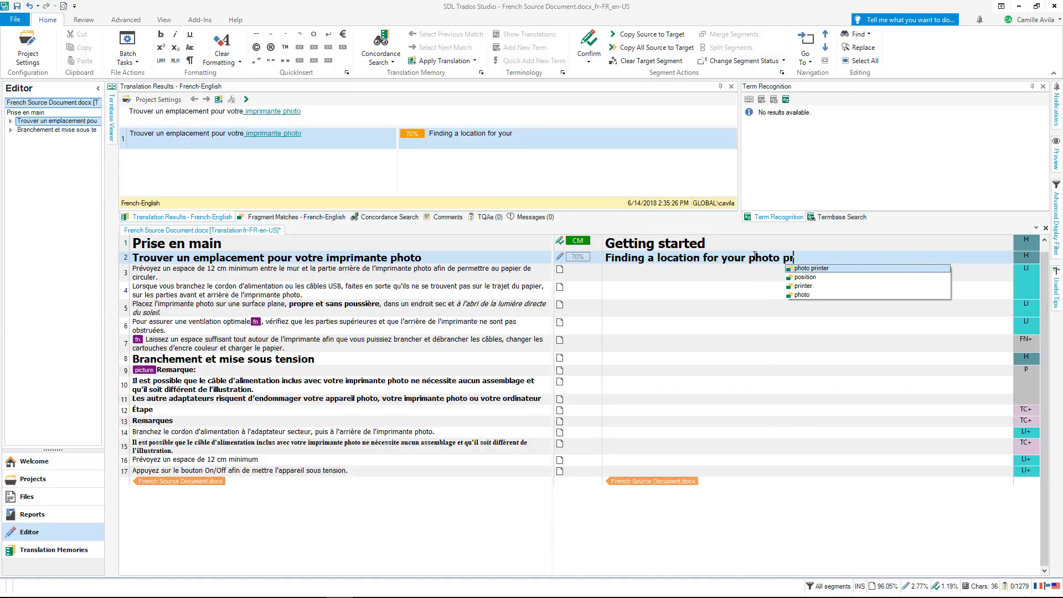
text(inter)
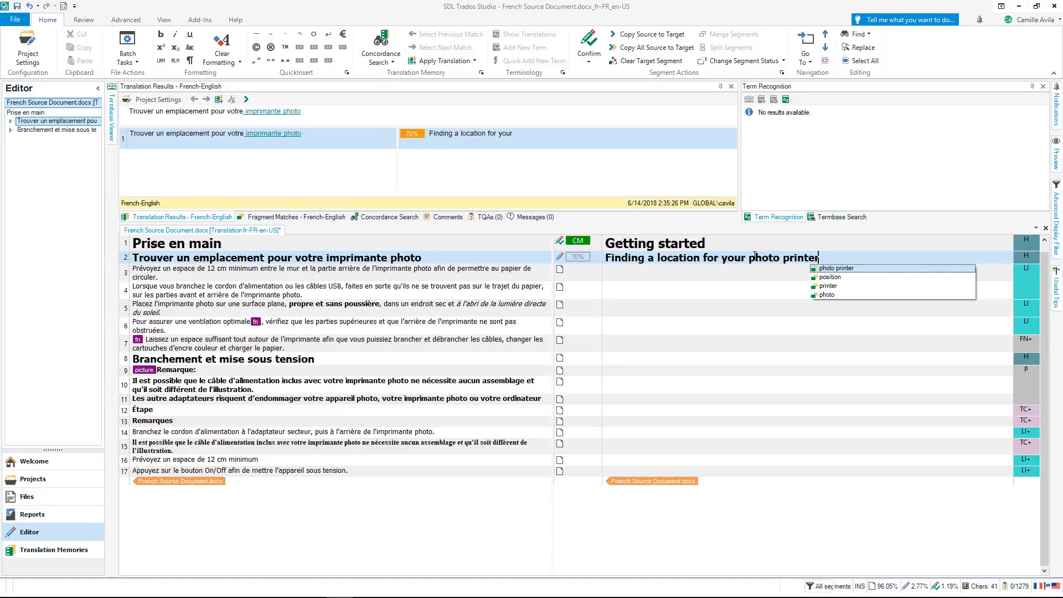
key(ctrl+Return)
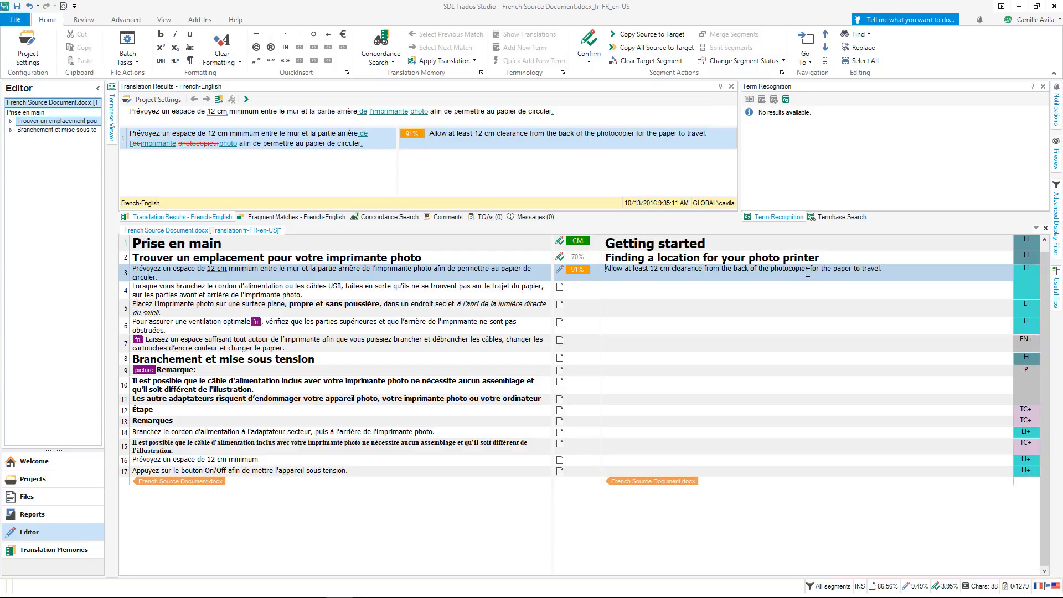
- Replace "photocopier" with the AutoSuggest entry "photo printer" in the translation of segment 3
key(BackSpace)
key(BackSpace)
key(BackSpace)
key(BackSpace)
key(BackSpace)
key(BackSpace)
key(BackSpace)
key(BackSpace)
key(BackSpace)
key(BackSpace)
key(ctrl+space)
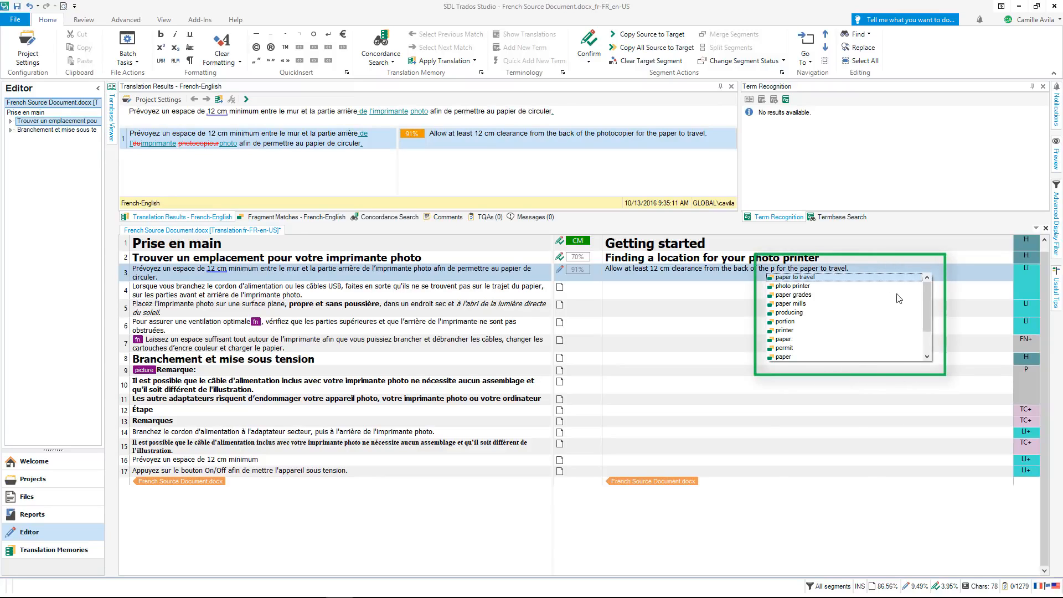
mouse_move(926, 295)
mouse_down()
mouse_move(925, 326)
mouse_move(917, 292)
mouse_up()
text(hoto)
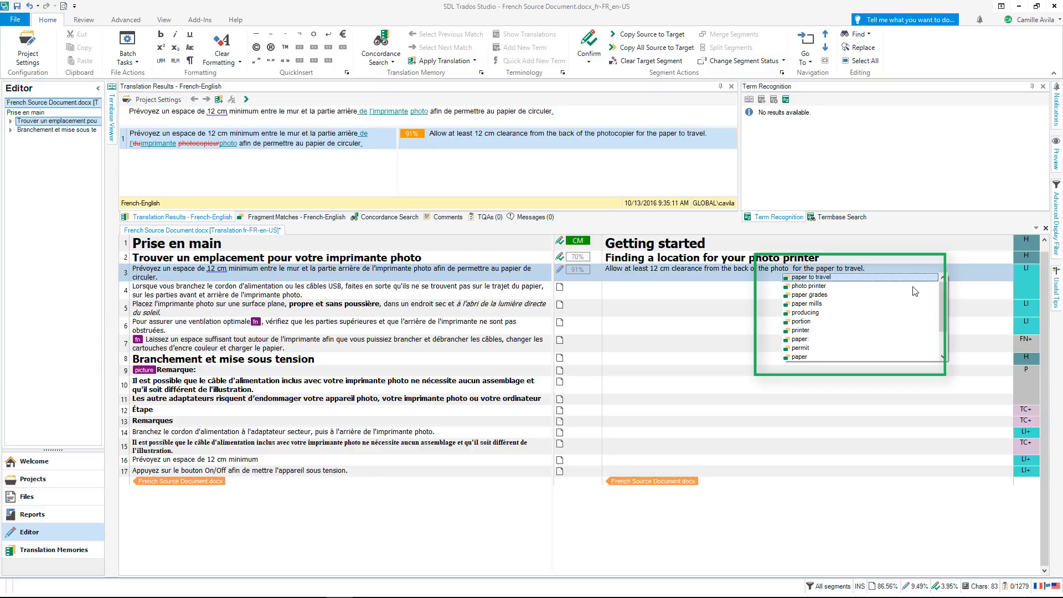
key(Down)
key(Down)
key(Down)
key(Up)
key(Up)
key(Up)
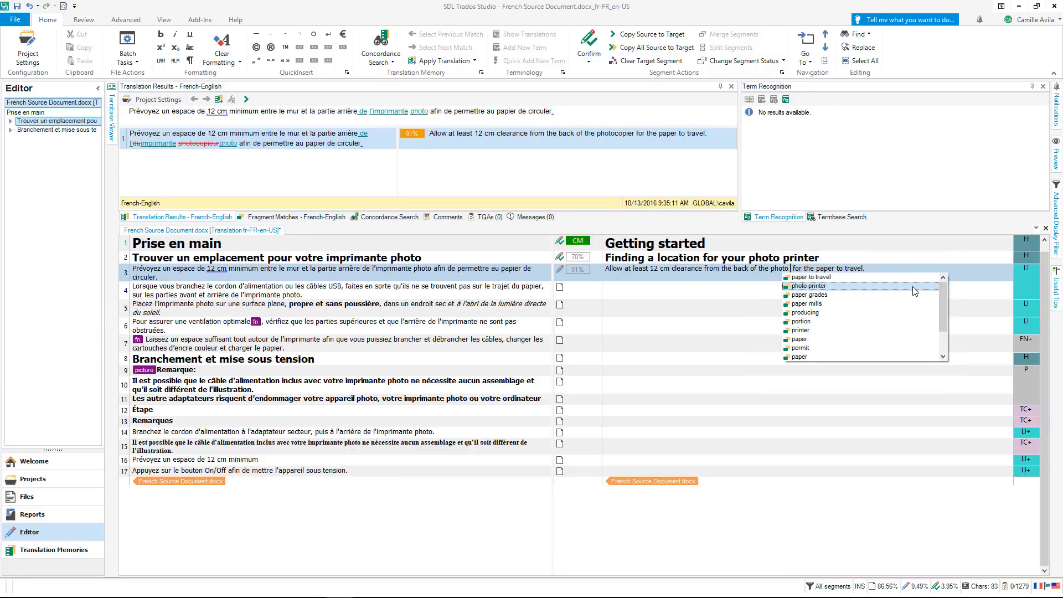
key(Return)
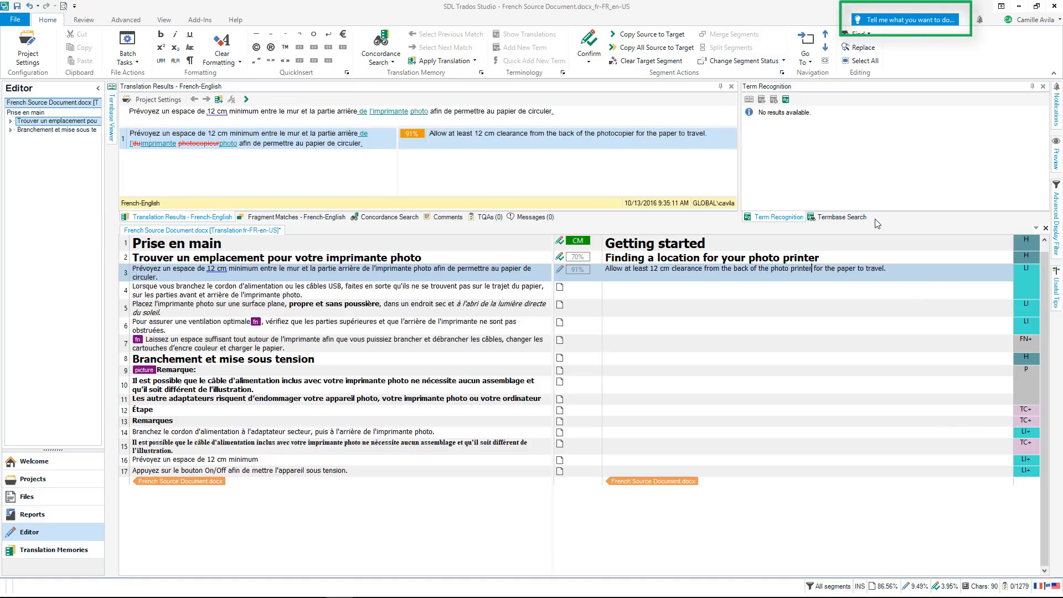
- Search the program's commands for "termbase" and open the Project Termbase Settings
click(912, 20)
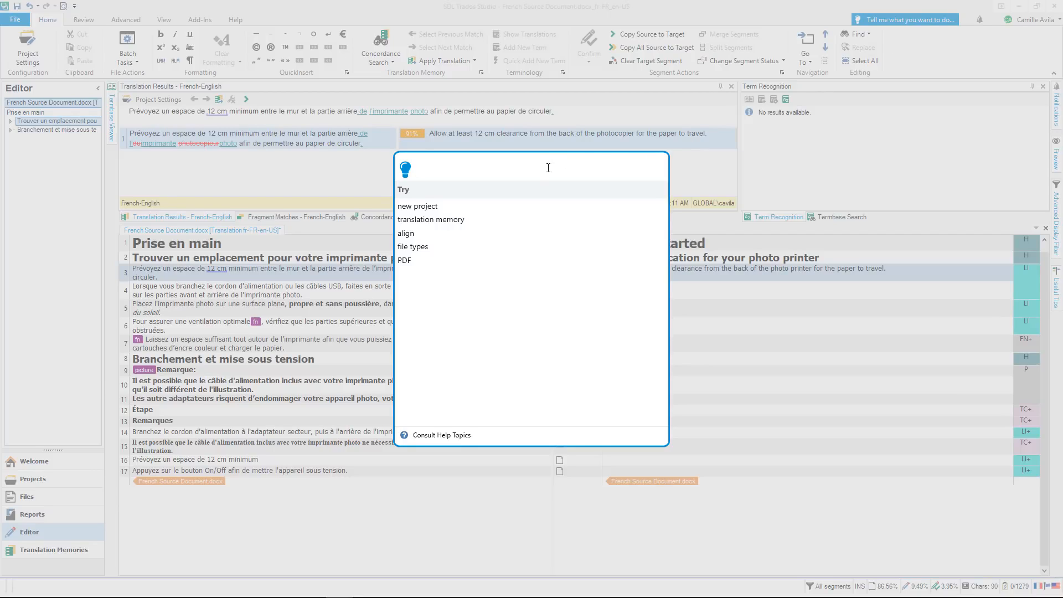
text(termbase)
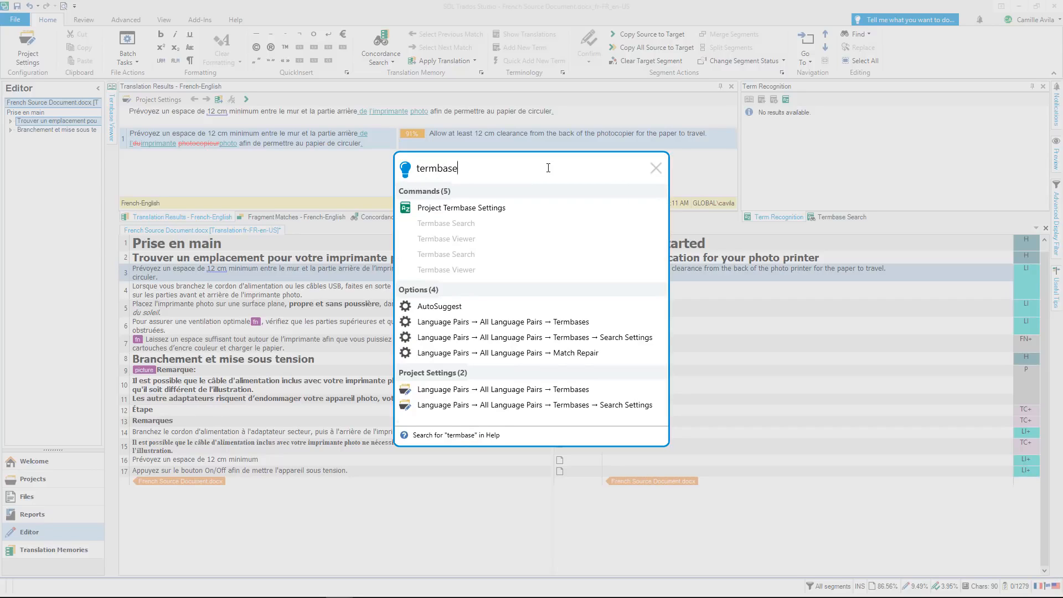
click(554, 212)
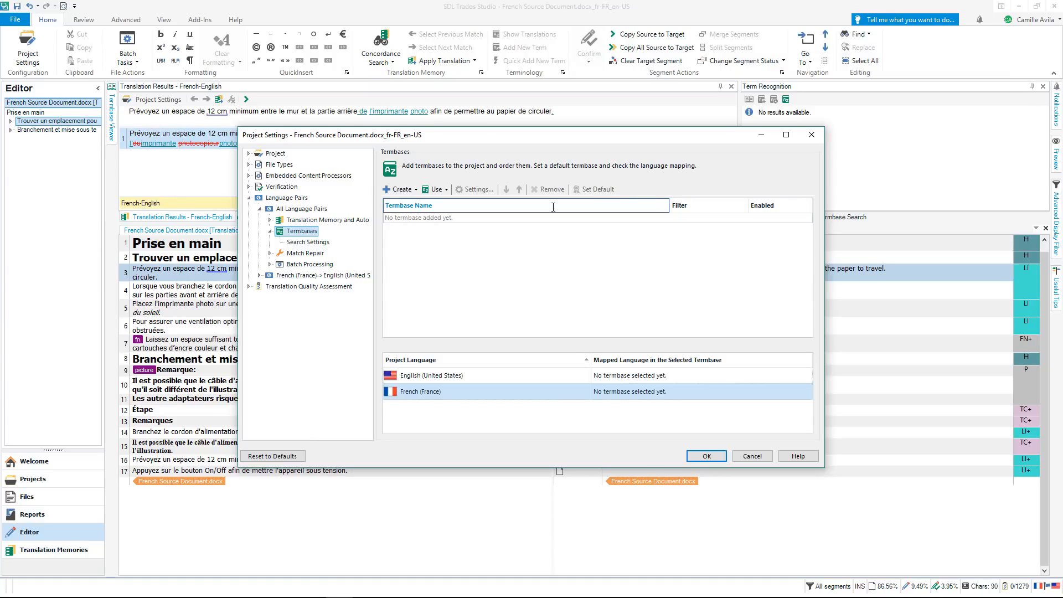
- Add the file-based termbase Printer.sdltb from the FR_EN demo folder to the project and apply the settings
click(445, 189)
click(501, 201)
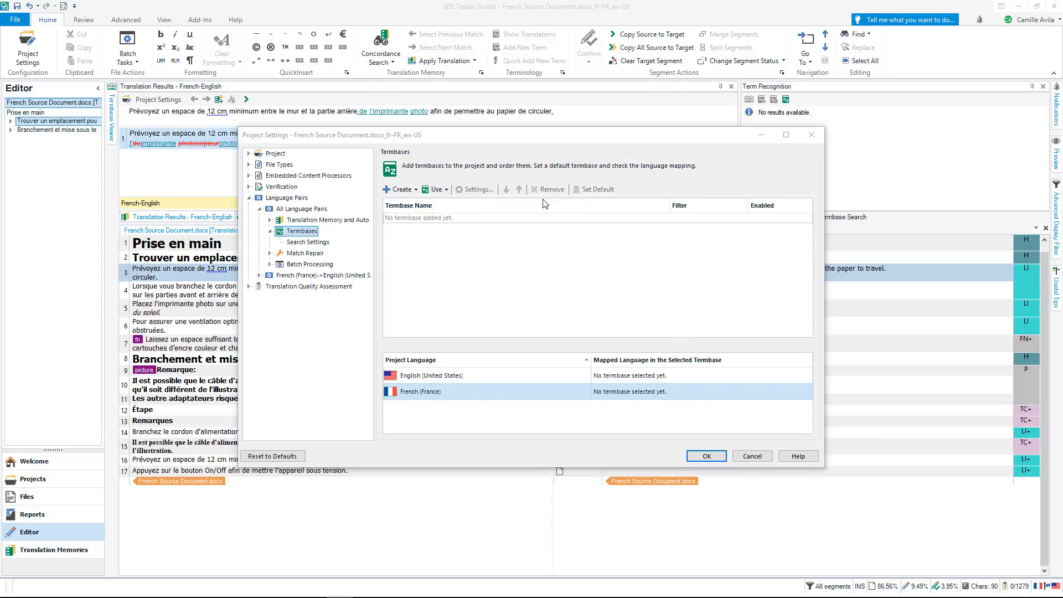
click(526, 220)
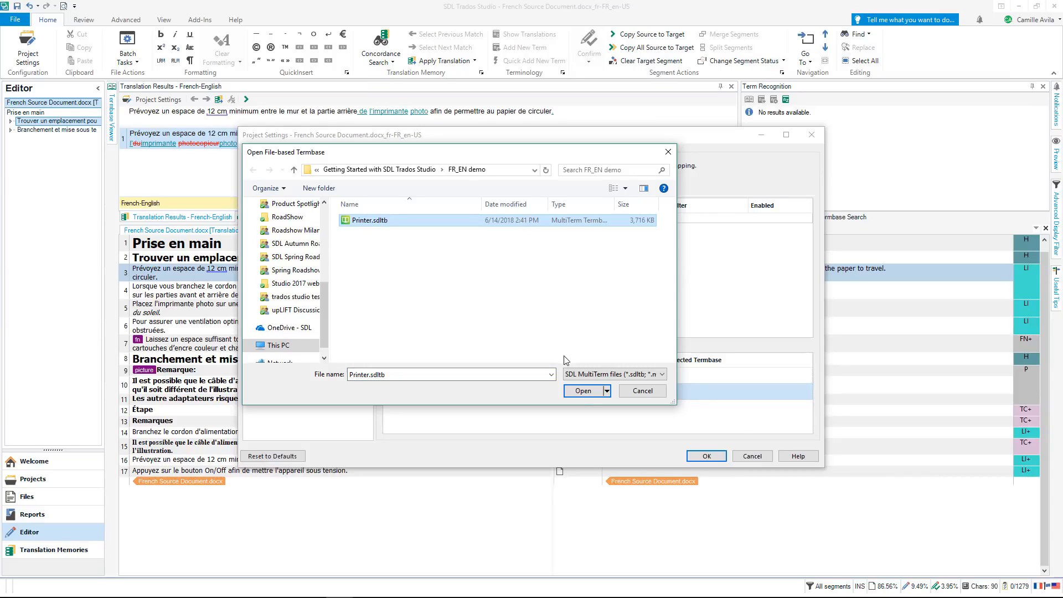
click(581, 391)
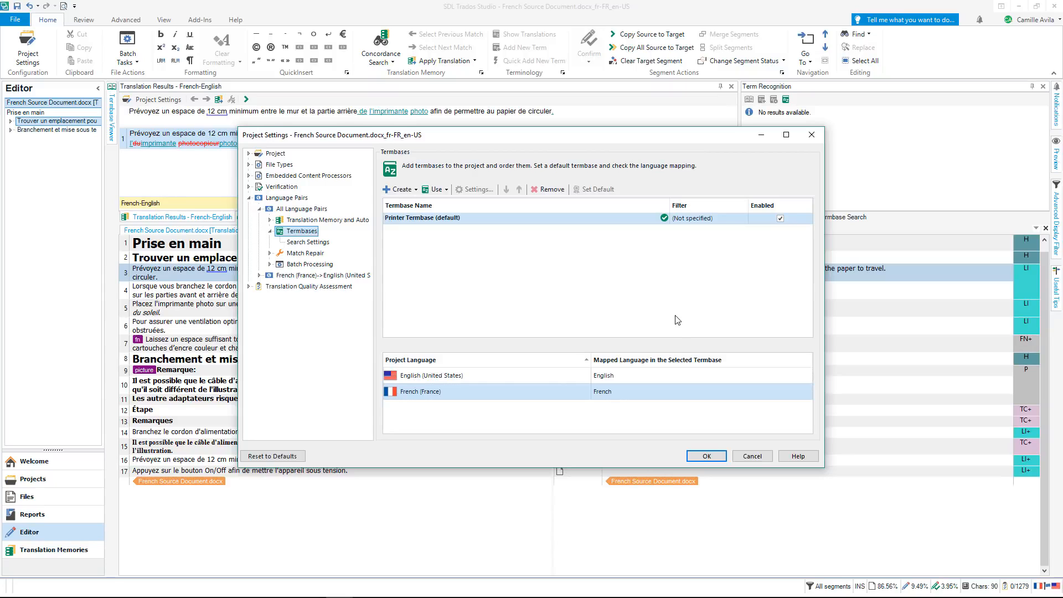
click(718, 459)
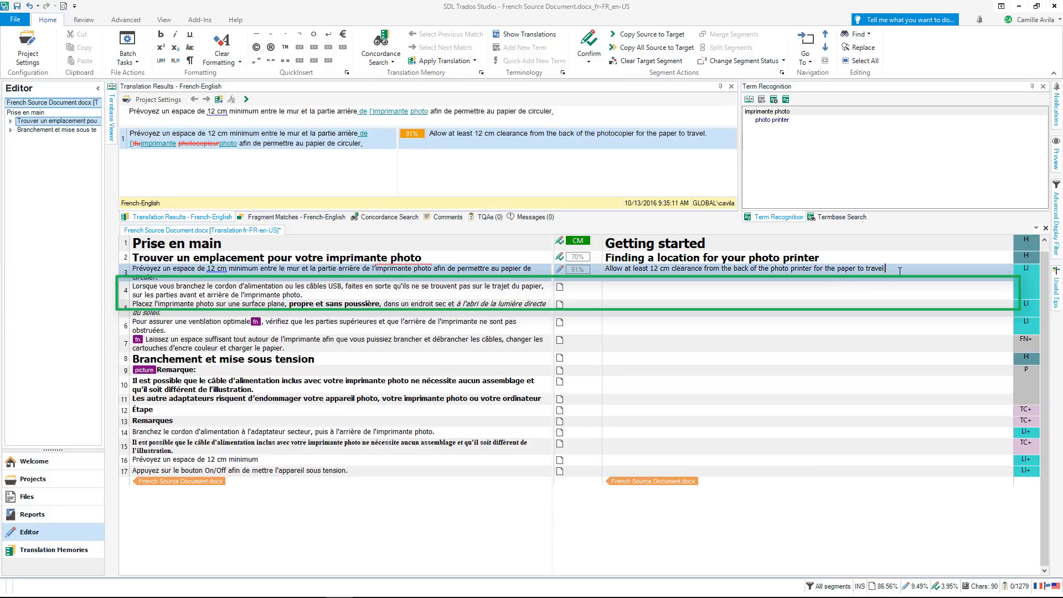
- Confirm segment 3 and insert "or USB cables" after "power" in the translation of segment 4, taking "USB" from AutoSuggest
key(ctrl+Return)
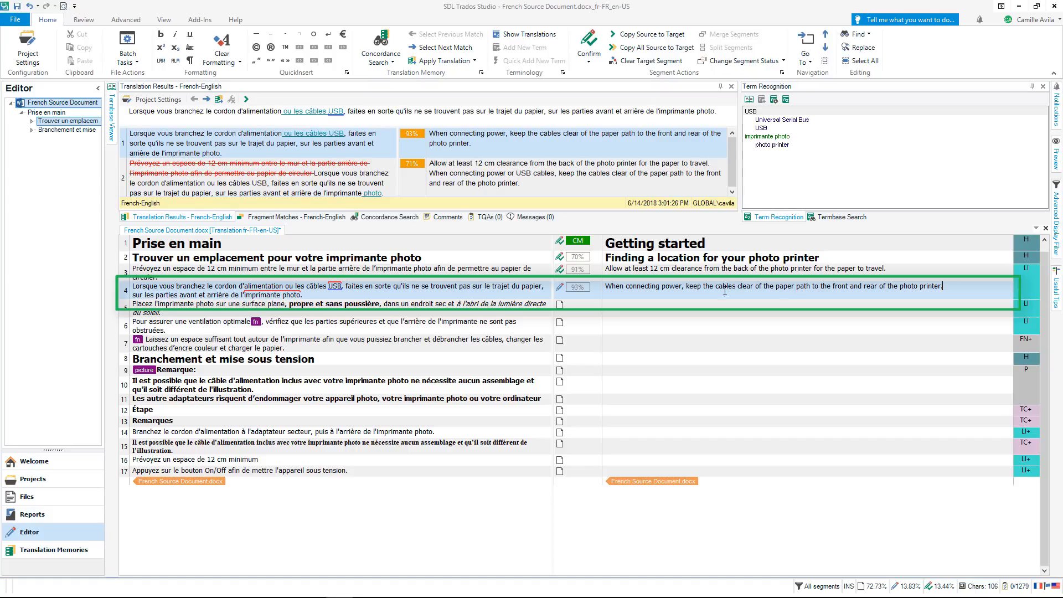
click(682, 287)
text(or )
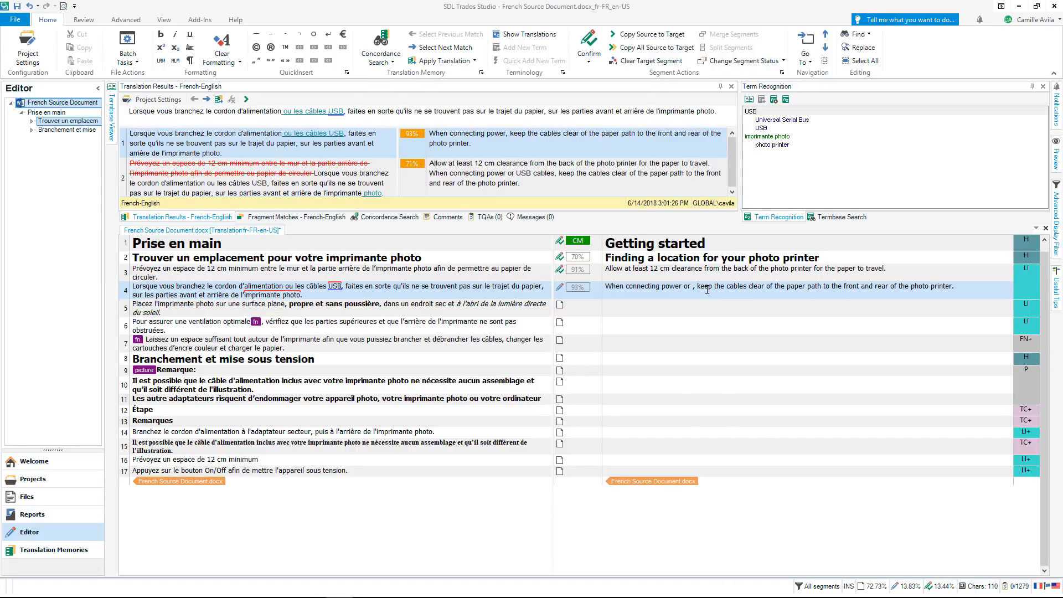
text(US)
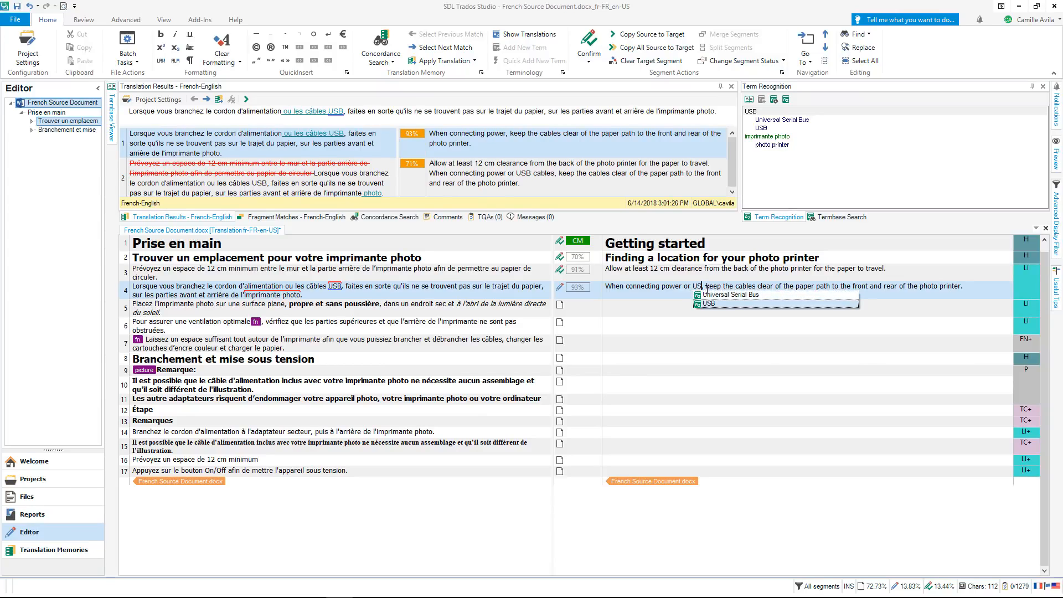
key(Return)
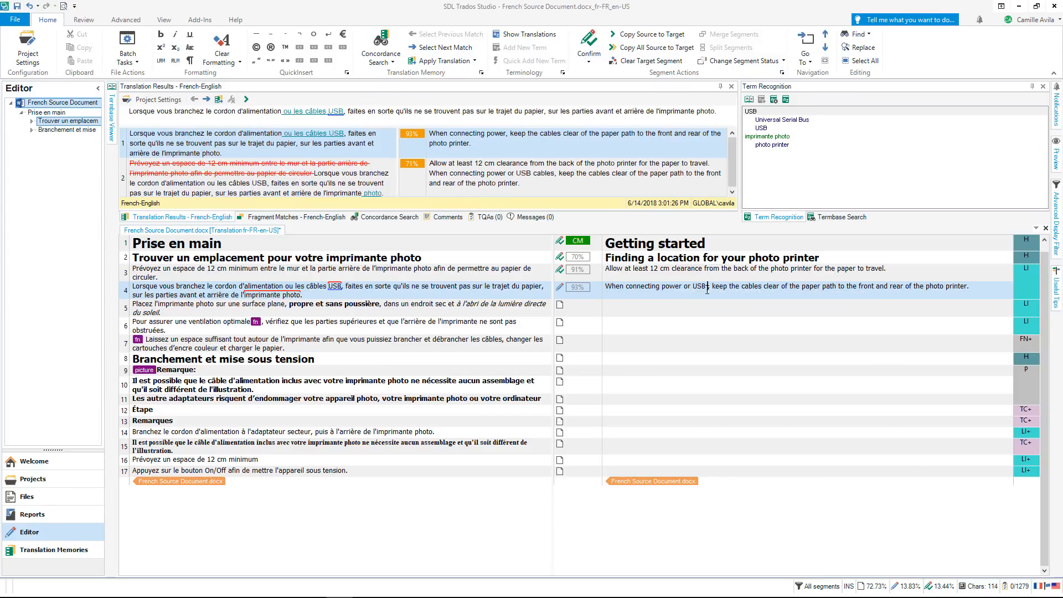
text(cables)
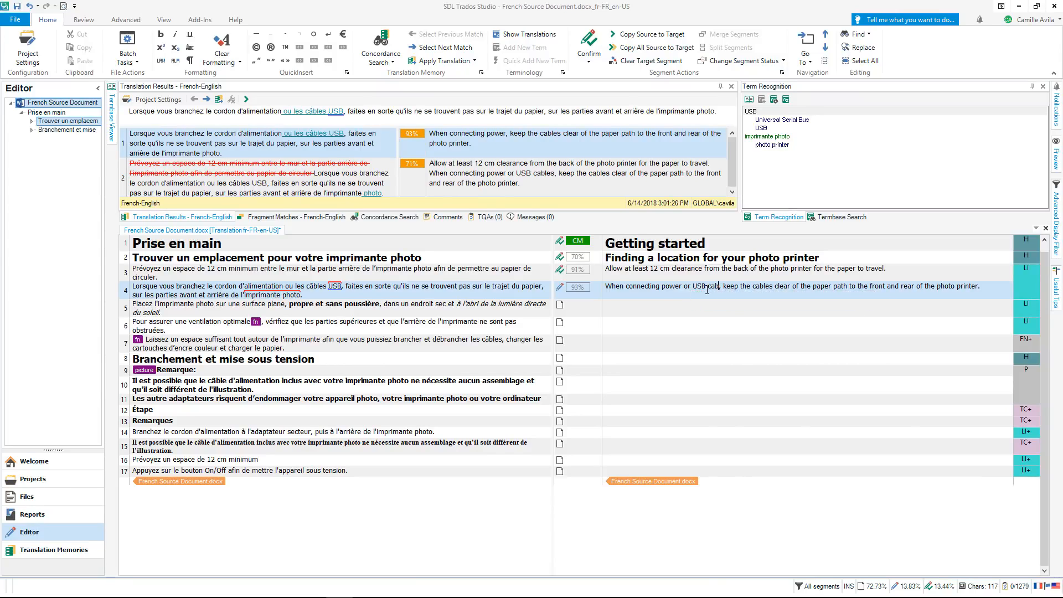
- Quick-add the term pair "câbles USB" and "USB cables" from segment 4 to the termbase and return to the segment's translation
drag(726, 287, 693, 287)
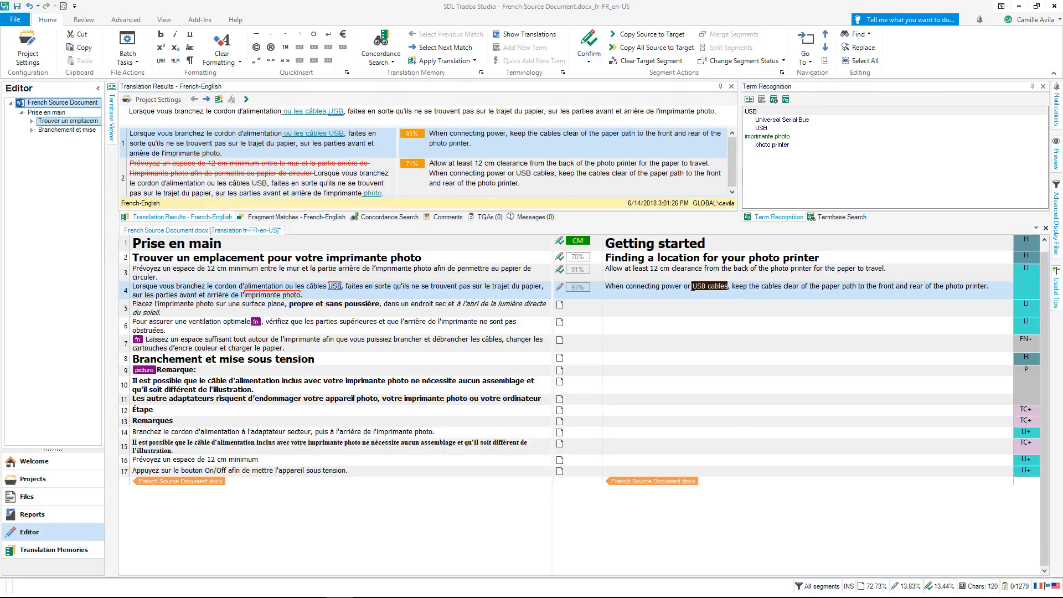
drag(340, 290, 306, 291)
right_click(325, 291)
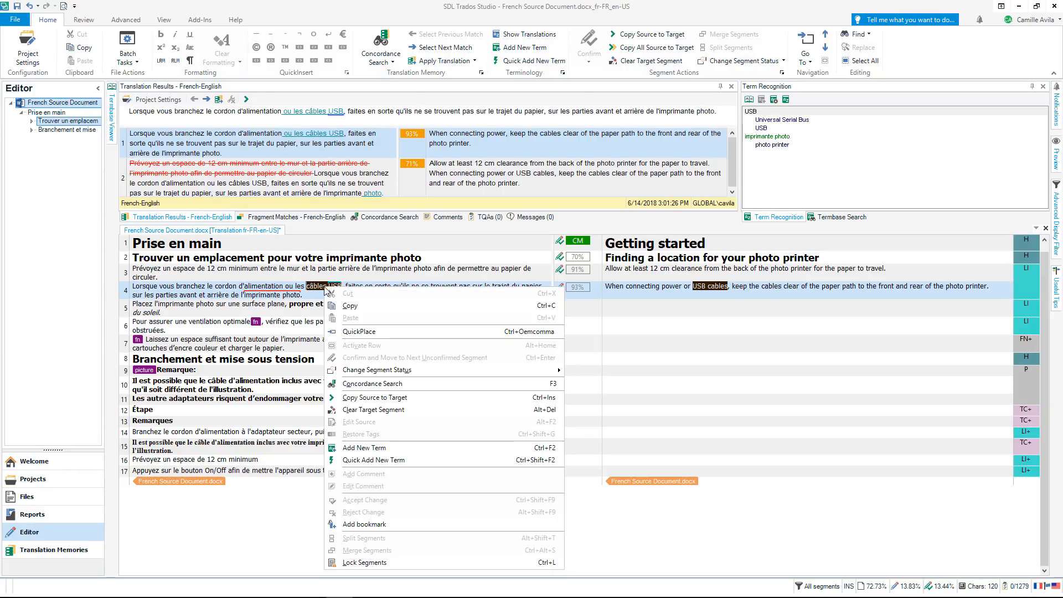
click(414, 460)
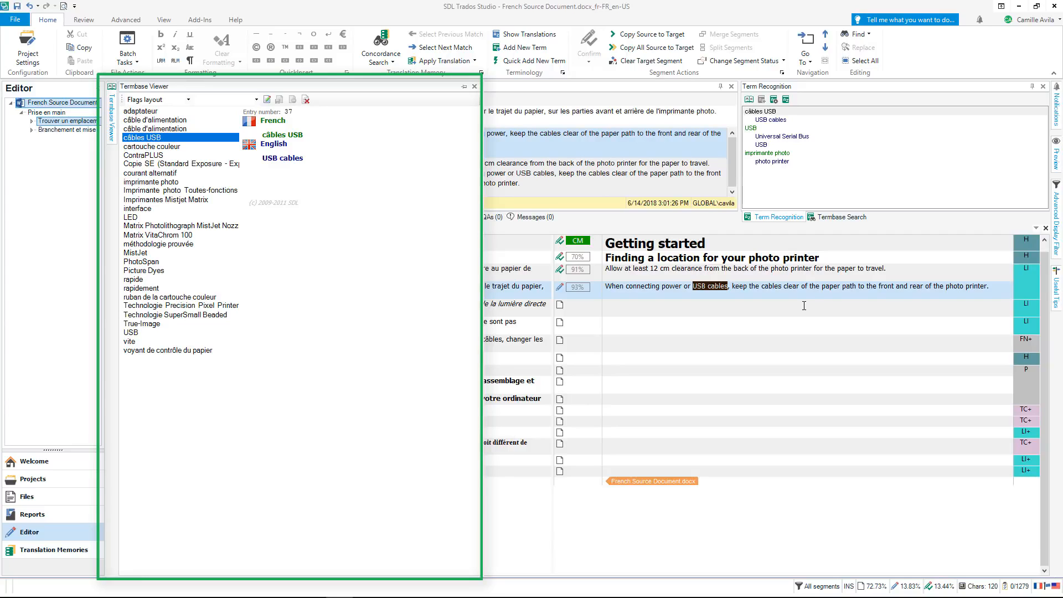
click(814, 290)
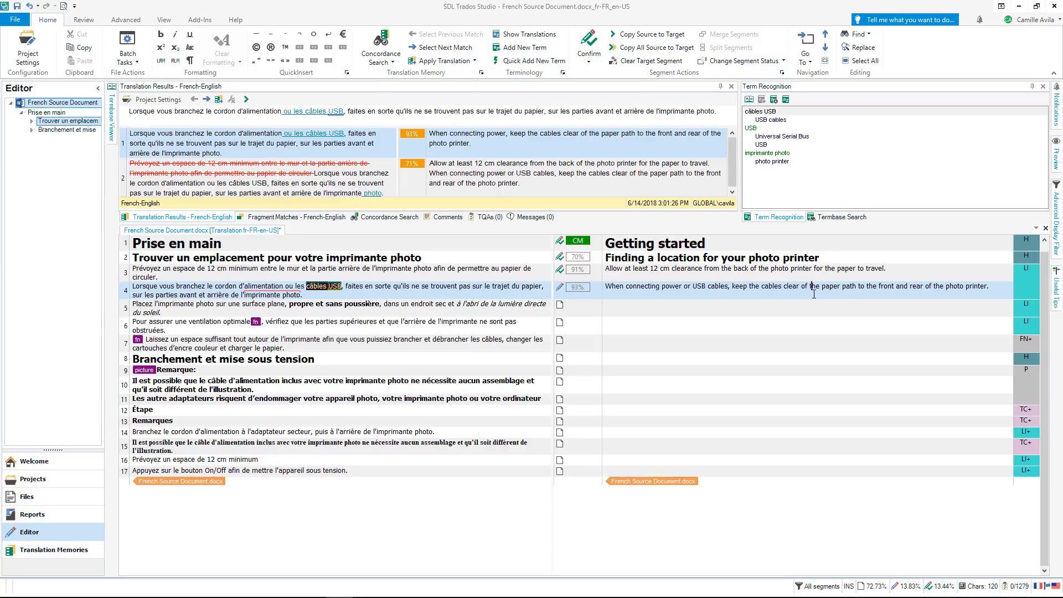
click(994, 288)
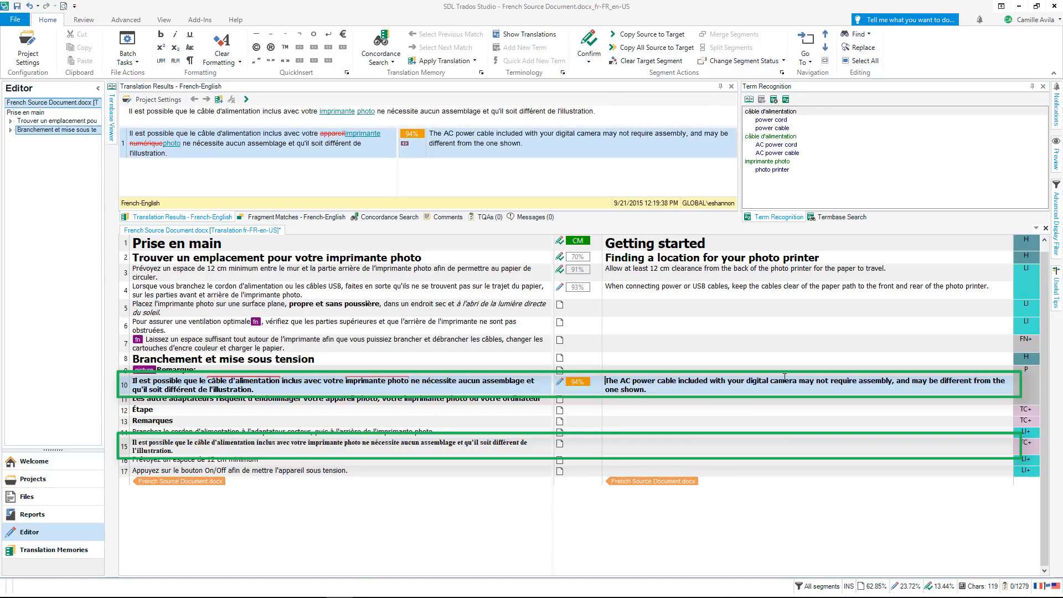
- Replace "digital camera" with the AutoSuggest term "photo printer" in the translation of segment 10 and confirm the segment
key(BackSpace)
key(BackSpace)
key(BackSpace)
key(BackSpace)
key(BackSpace)
key(BackSpace)
key(BackSpace)
key(BackSpace)
key(BackSpace)
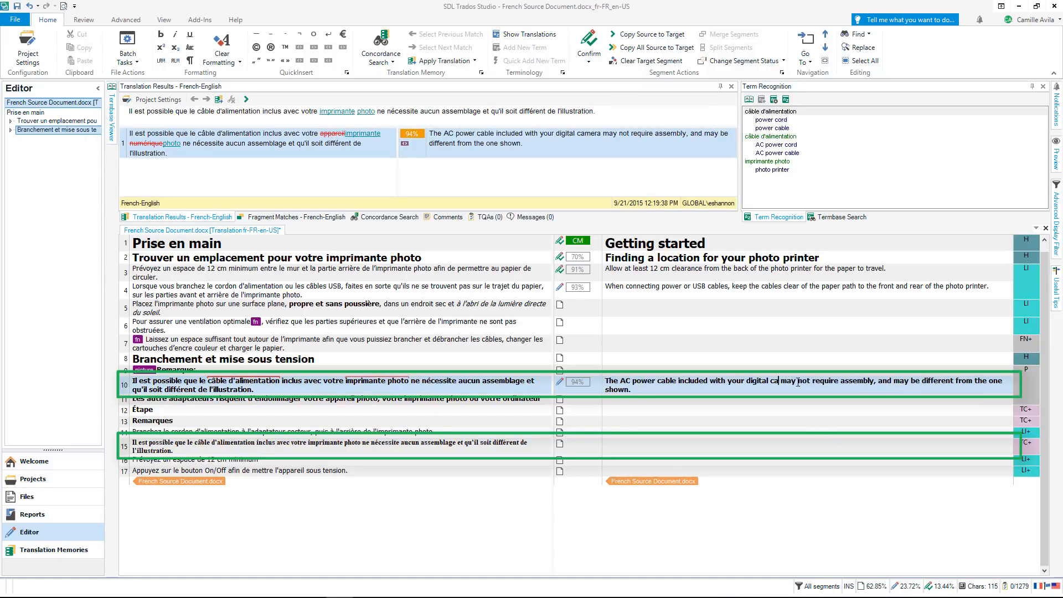
key(BackSpace)
key(BackSpace)
key(BackSpace)
key(BackSpace)
key(BackSpace)
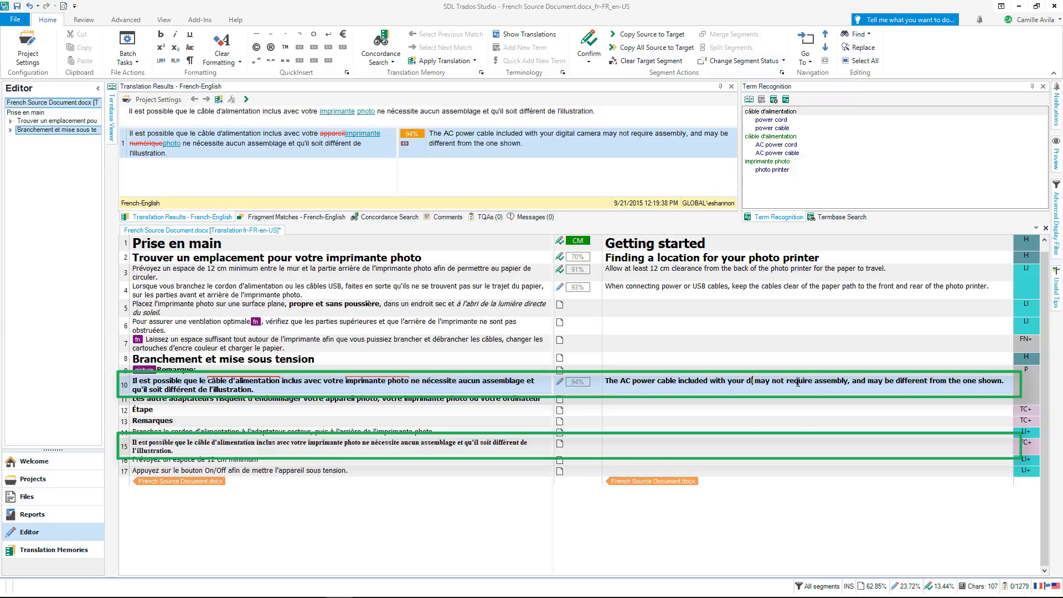
text(p)
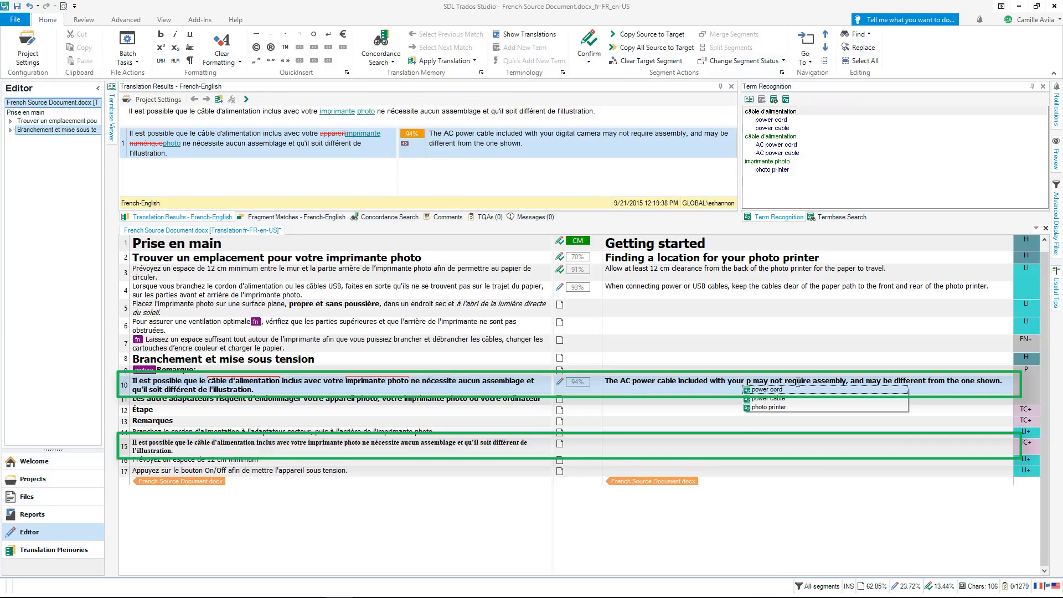
key(Down)
key(Down)
key(Return)
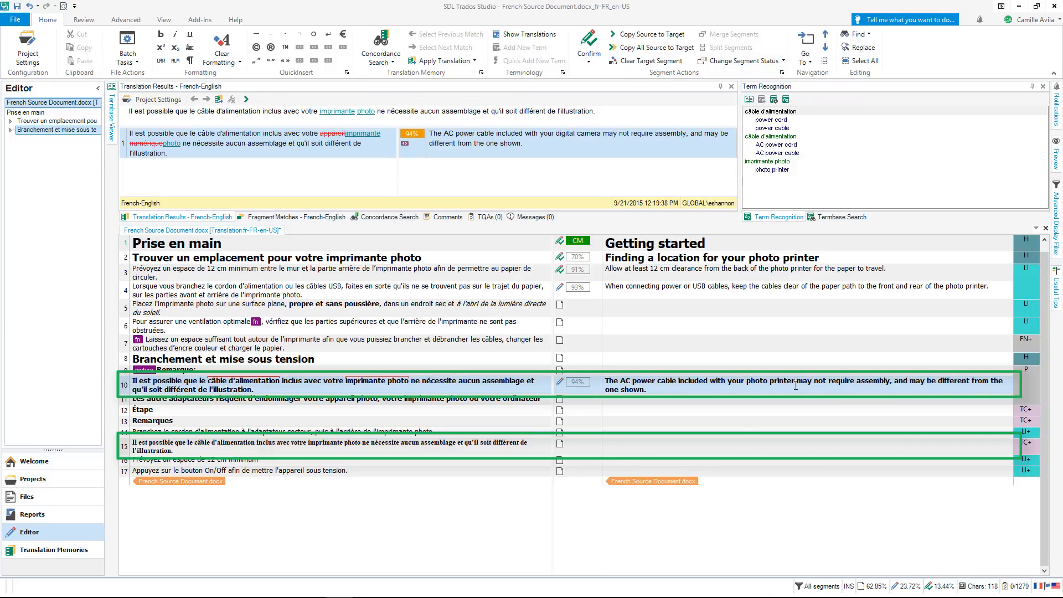
key(ctrl+Return)
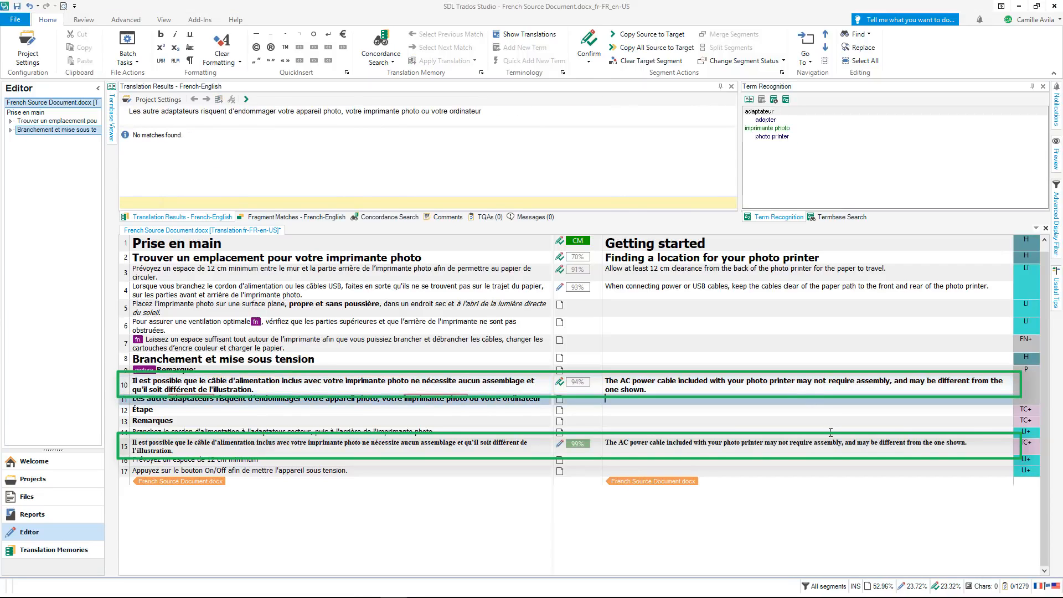
- Confirm the automatically filled translation of segment 15 and the edited translation of segment 4
click(986, 448)
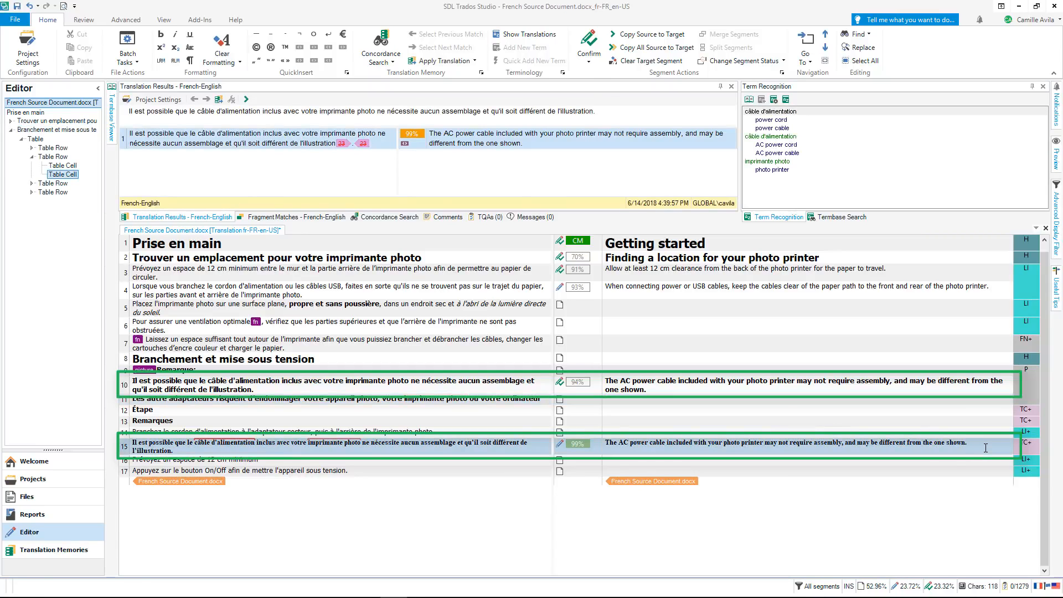
key(ctrl+Return)
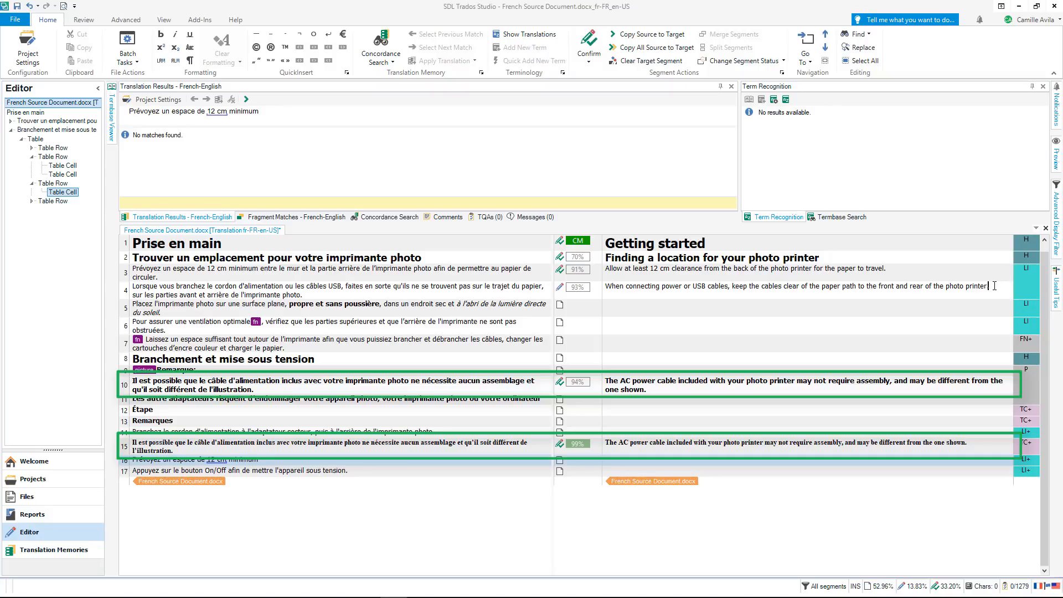
click(994, 285)
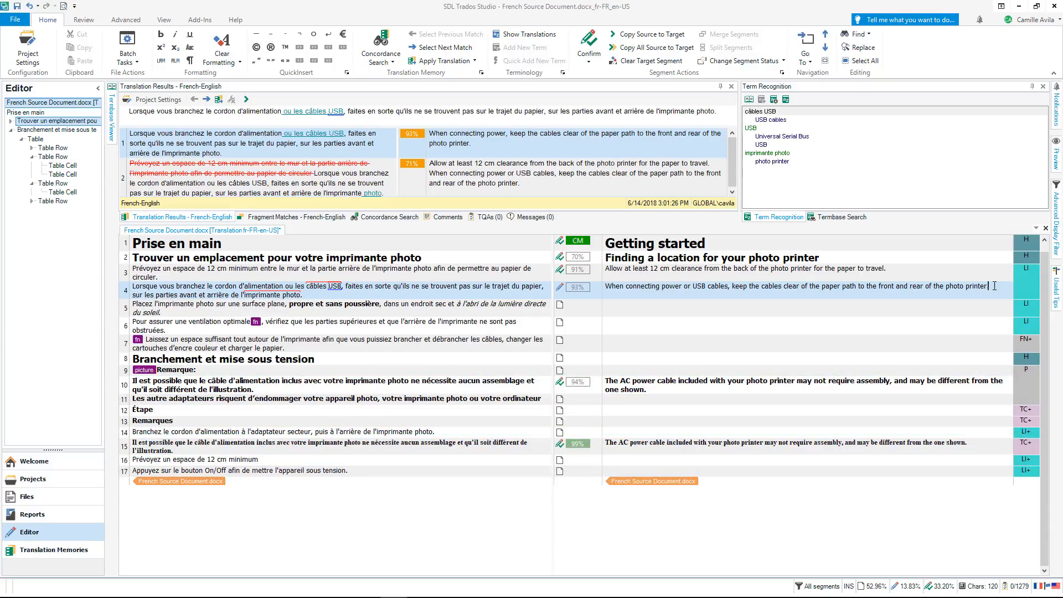
key(ctrl+Return)
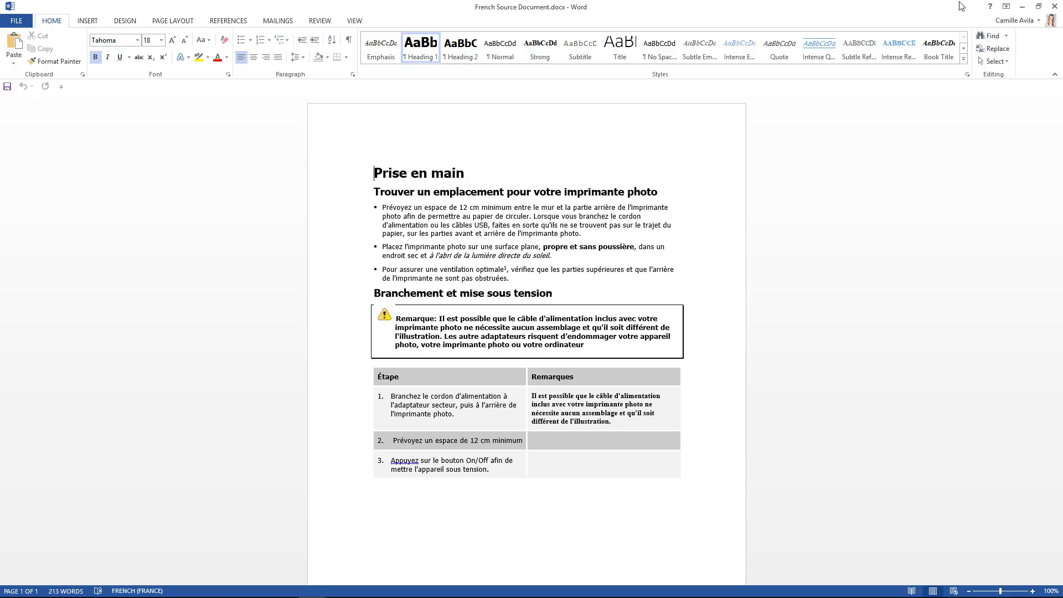
- Switch from Word back to SDL Trados Studio and apply the source's bold formatting to "clean and dust-free surface" in segment 5 with QuickPlace
click(1023, 6)
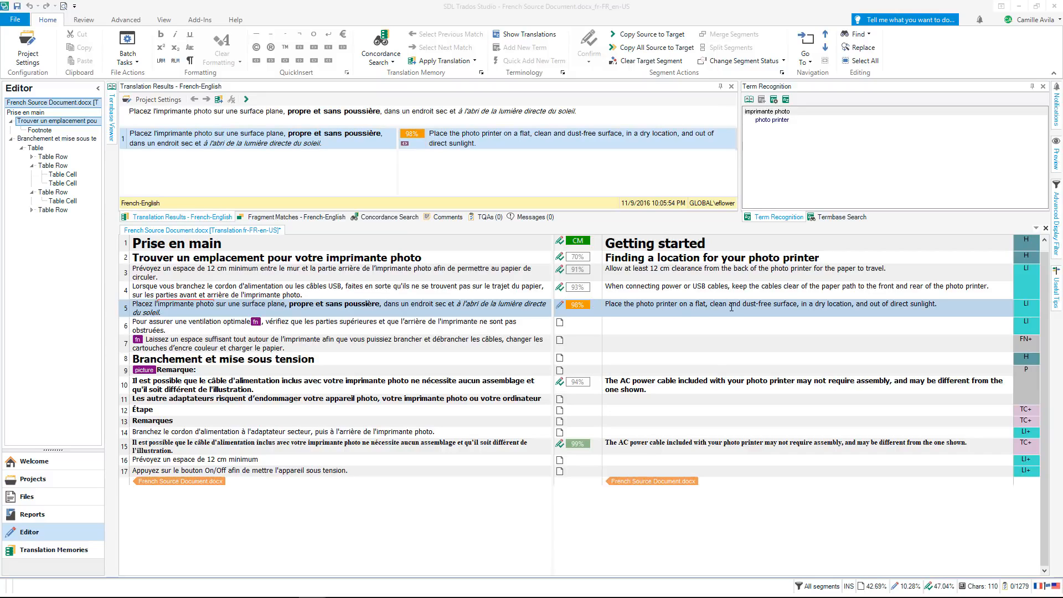
click(711, 305)
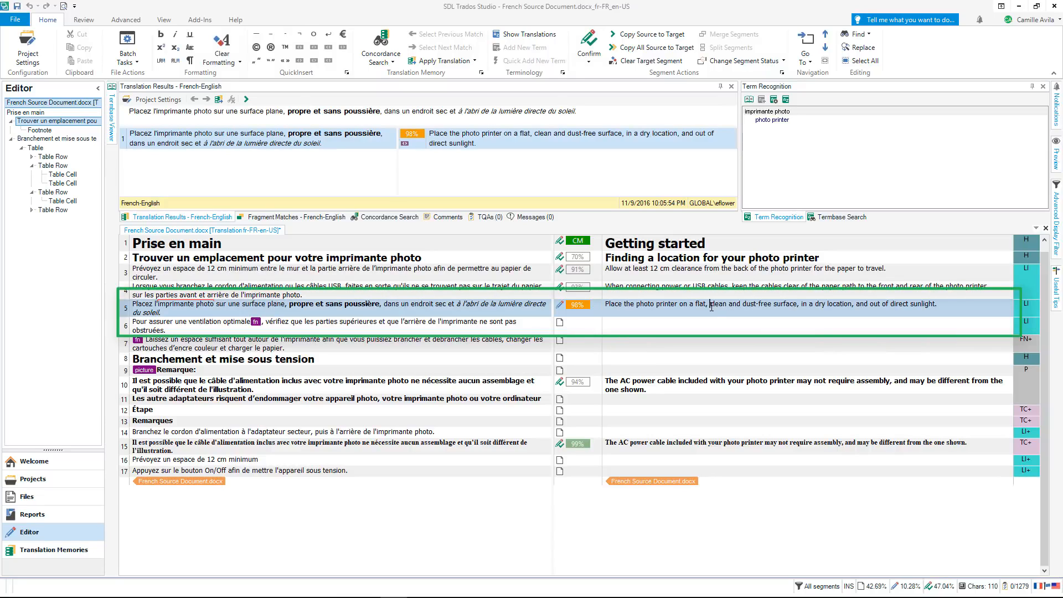
drag(711, 305, 799, 304)
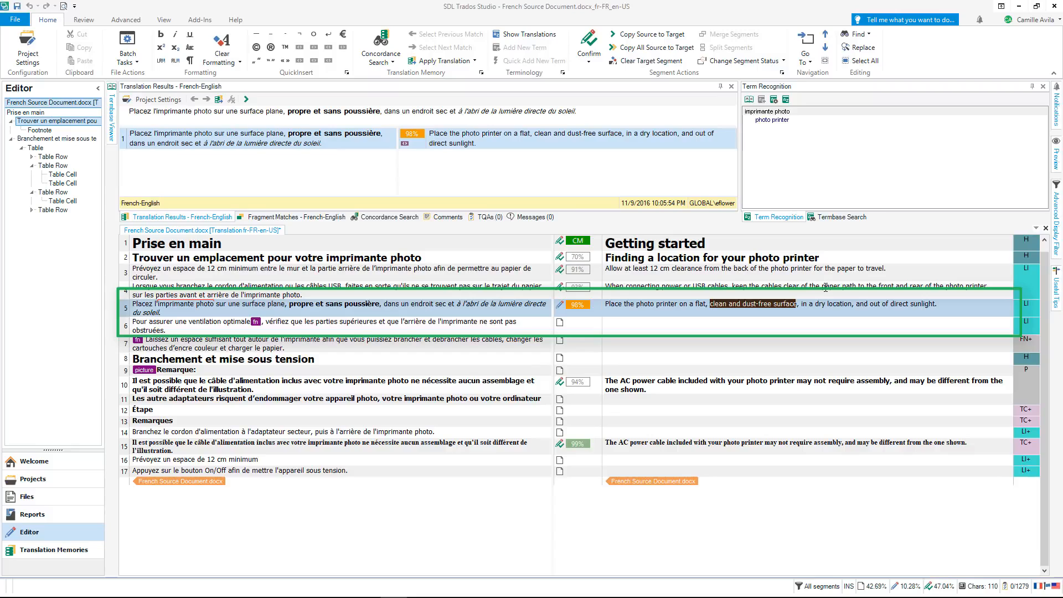
key(ctrl+comma)
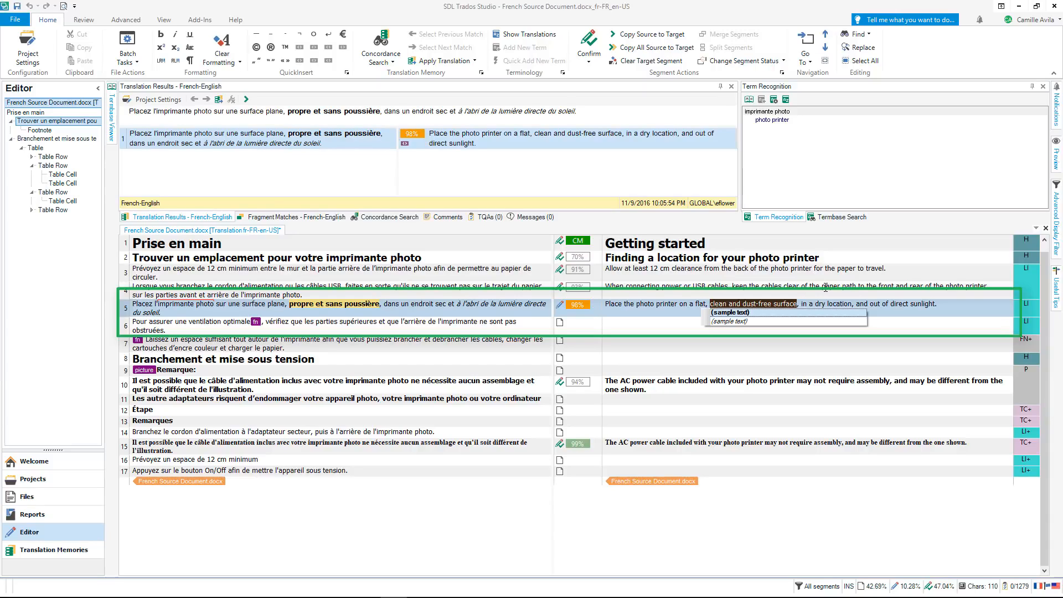
key(Return)
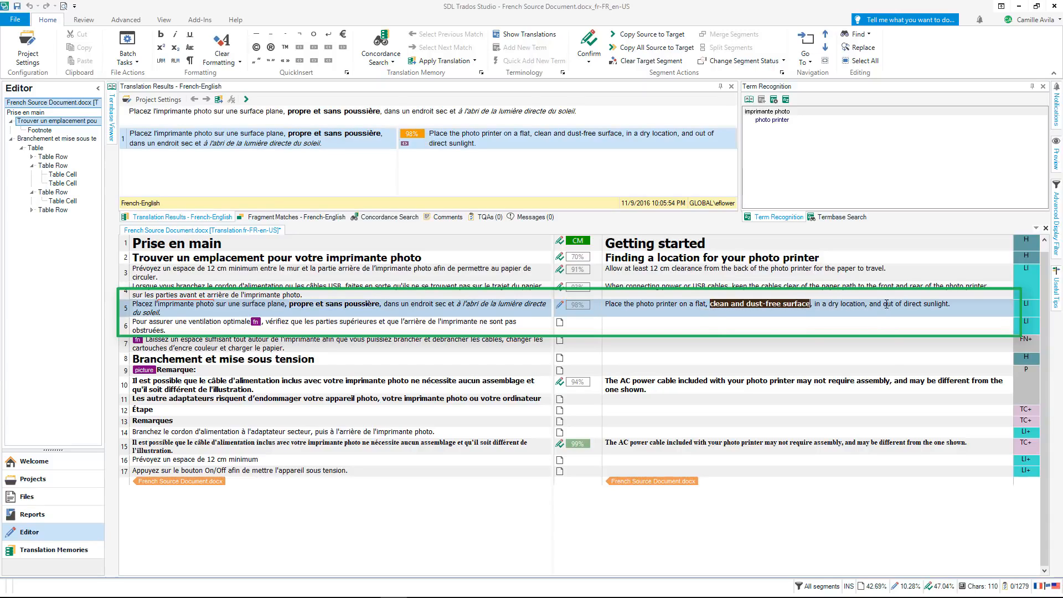
- Apply the source's italic formatting to "out of direct sunlight." in segment 5 with QuickPlace and confirm the segment
drag(884, 304, 951, 306)
key(ctrl+comma)
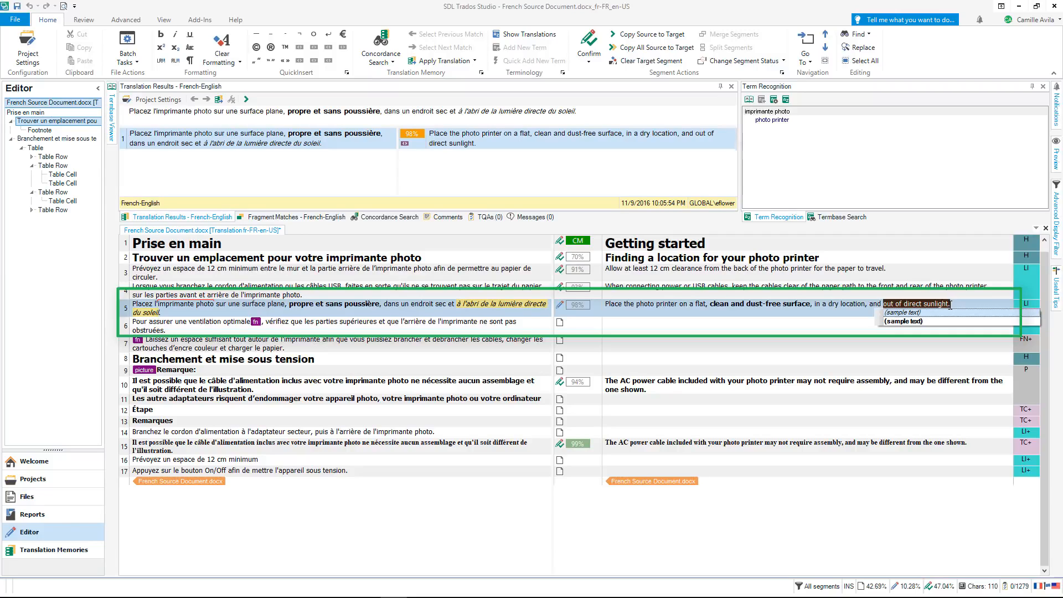
key(Return)
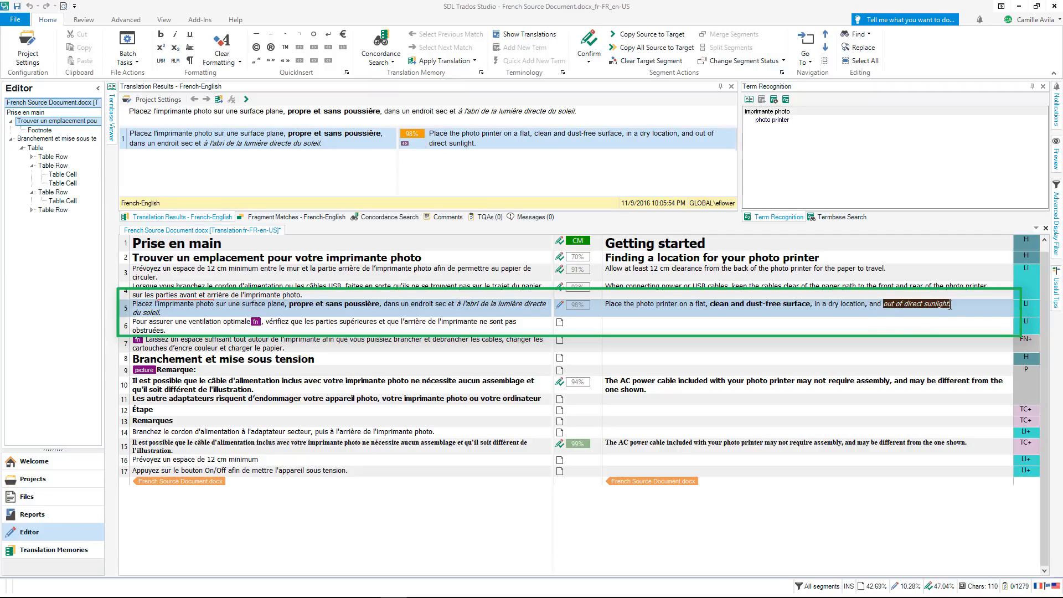
click(951, 306)
key(ctrl+Return)
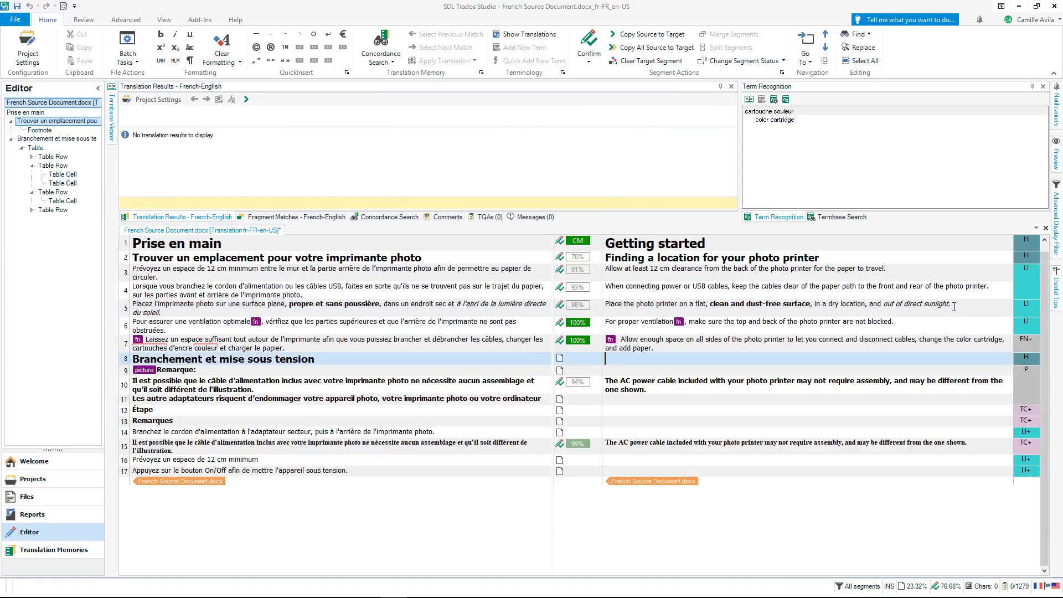
- Activate segment 9, generate the embedded target preview of the document and widen the preview to read the layout
click(614, 370)
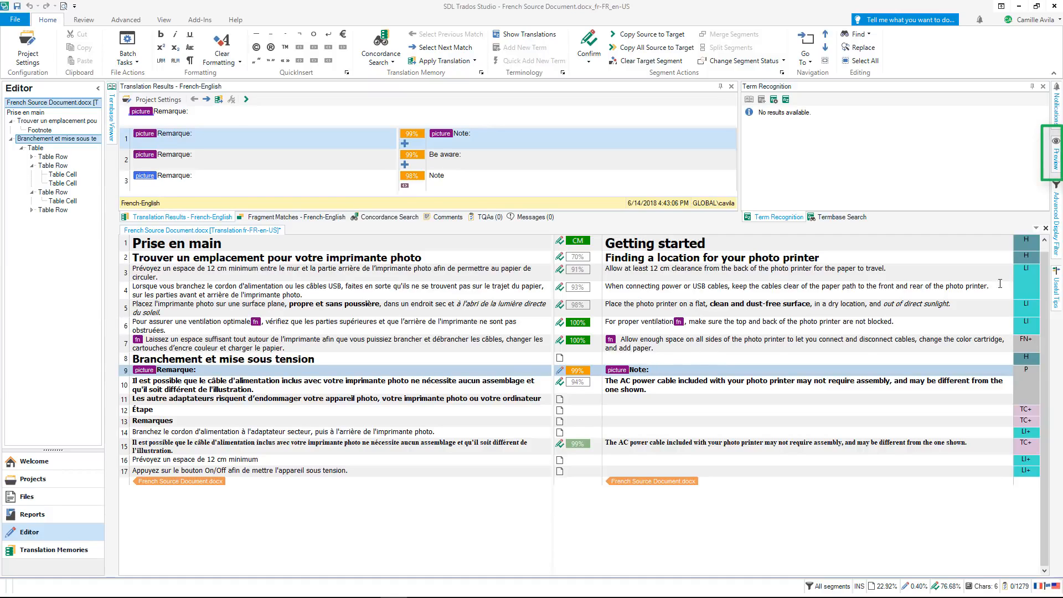
click(1058, 165)
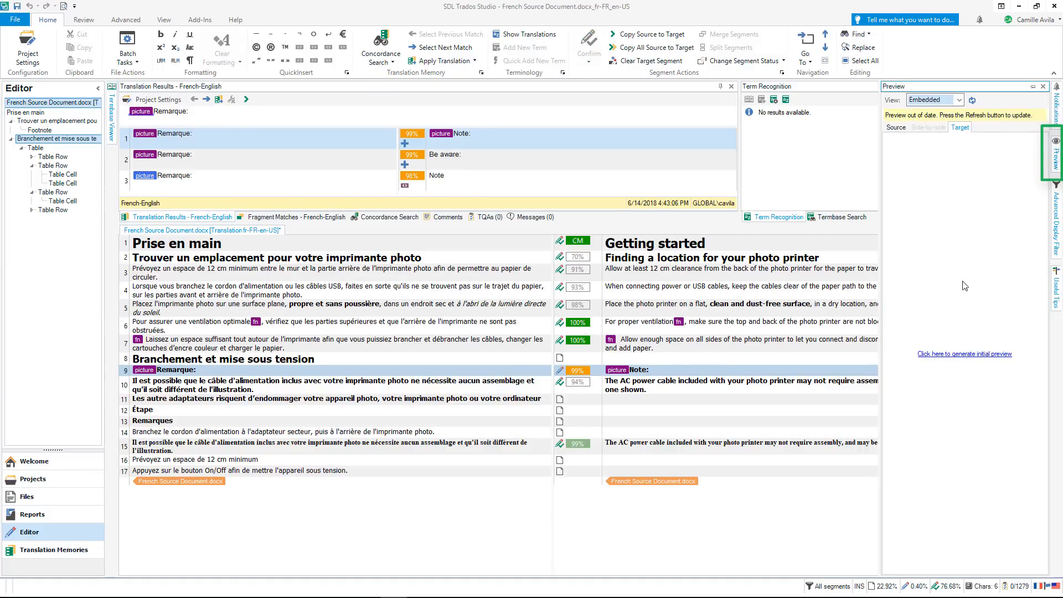
click(952, 355)
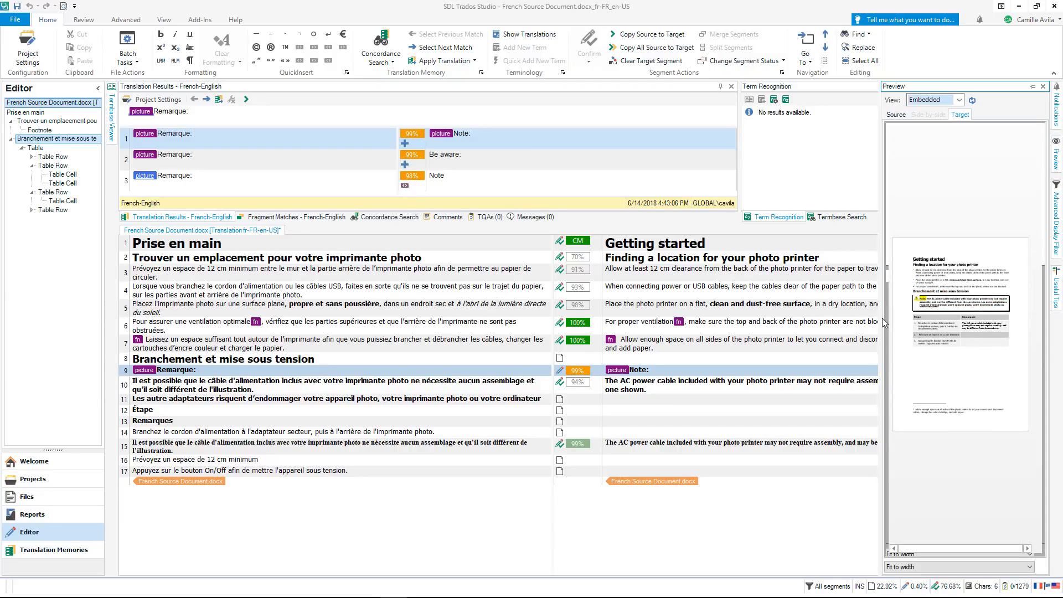
drag(881, 318, 548, 318)
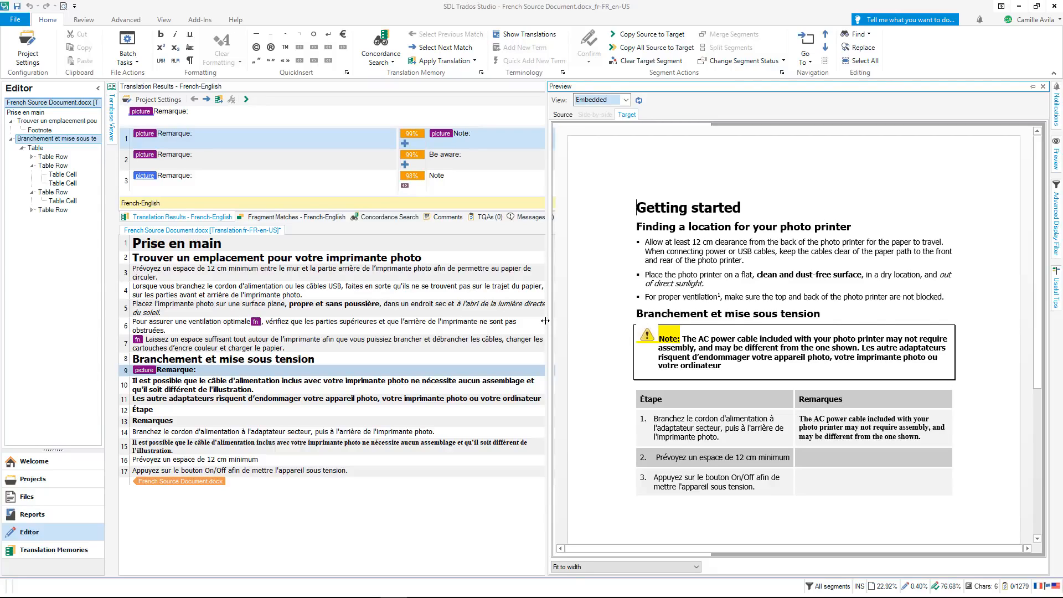
- Confirm segment 9 as "Note:" and confirm the translation memory matches for segments 12, 13 and 14
click(502, 371)
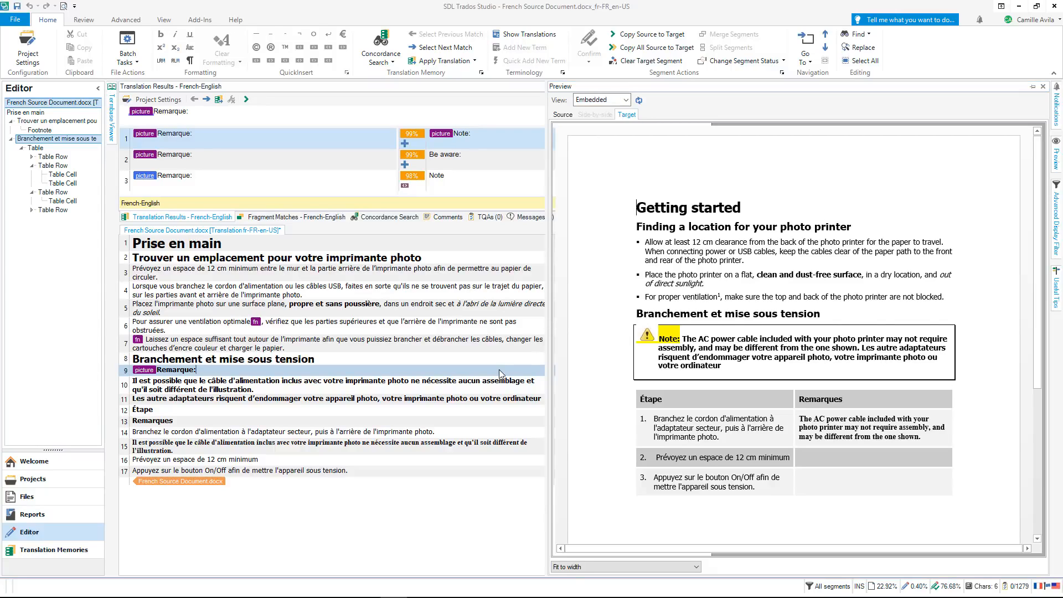
key(ctrl+Return)
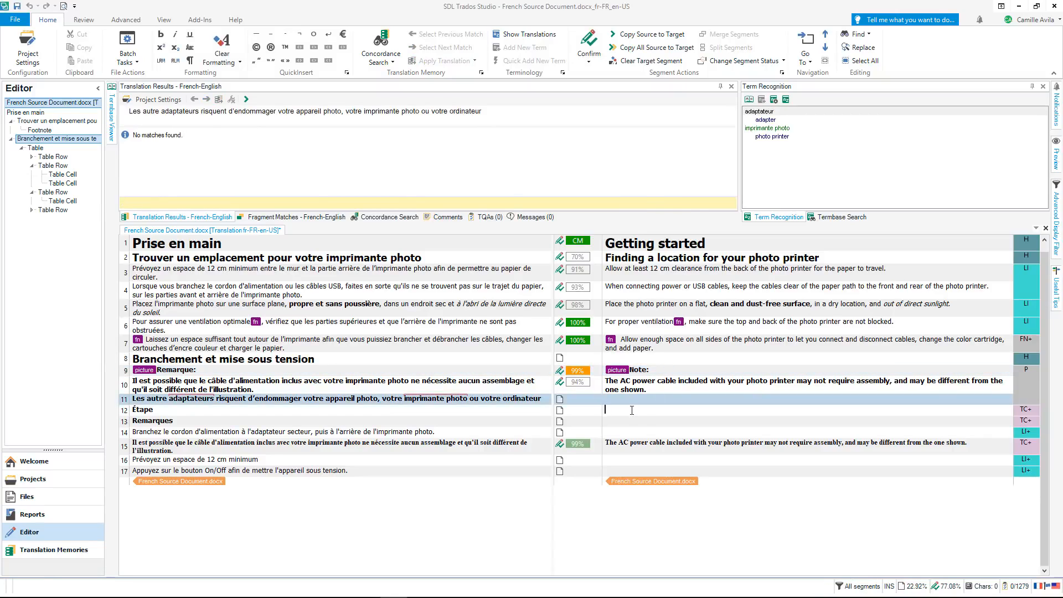
click(632, 410)
key(ctrl+Return)
key(ctrl+Return)
key(ctrl+Return)
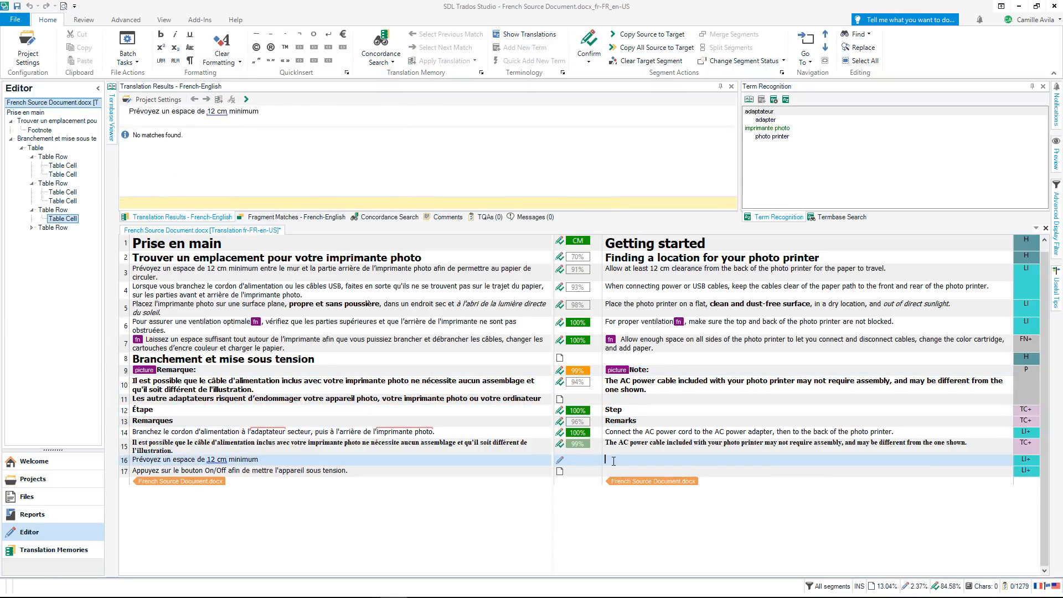
- Translate segment 16 as "Allow at least 12 cm clearance", inserting the measurement with QuickPlace, and confirm the segment
text(Allow)
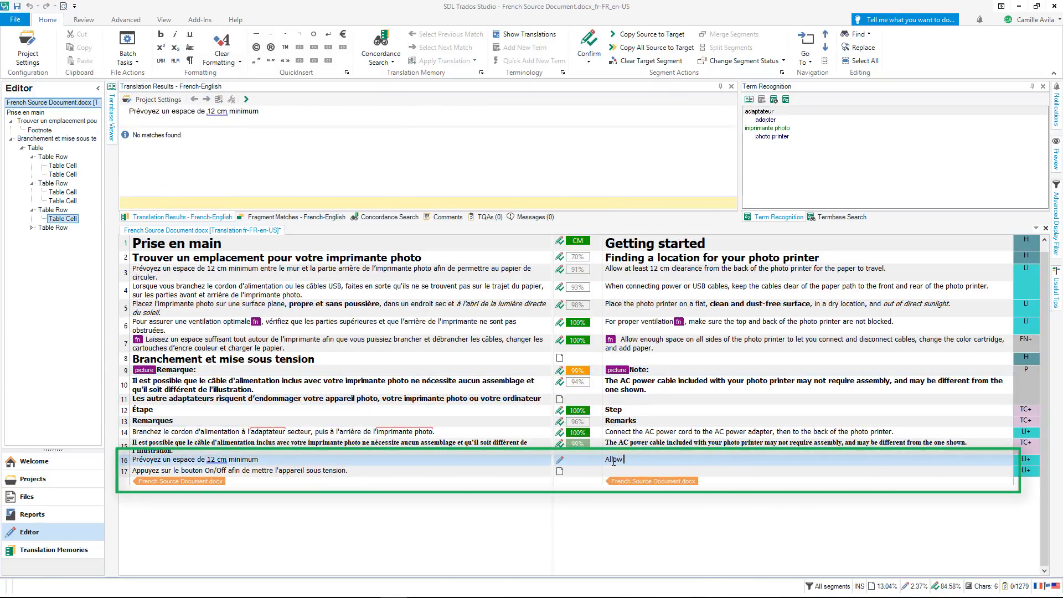
text( at least)
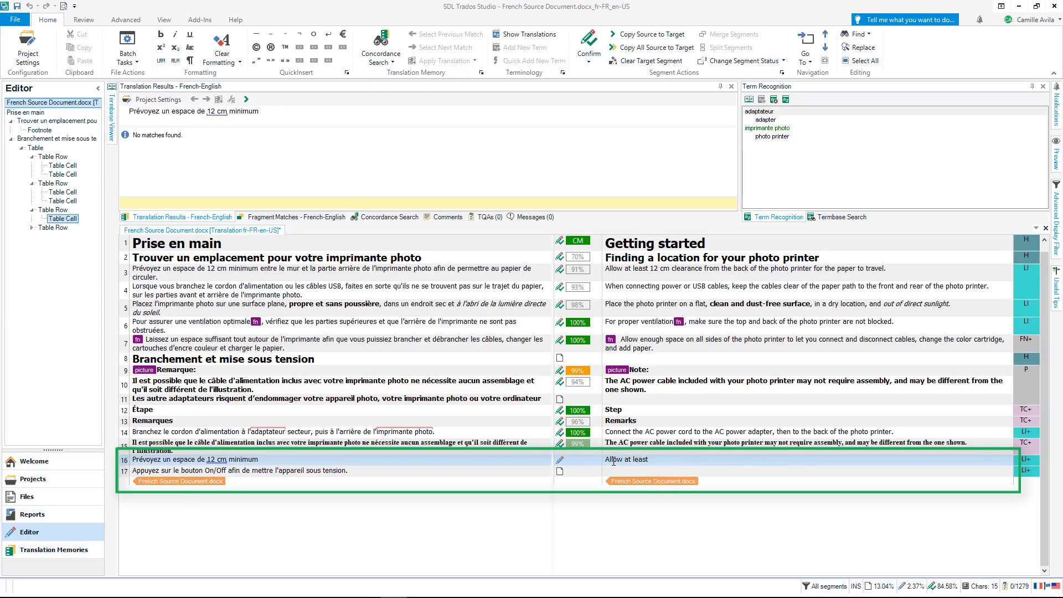
key(ctrl+comma)
key(Return)
text(clearance)
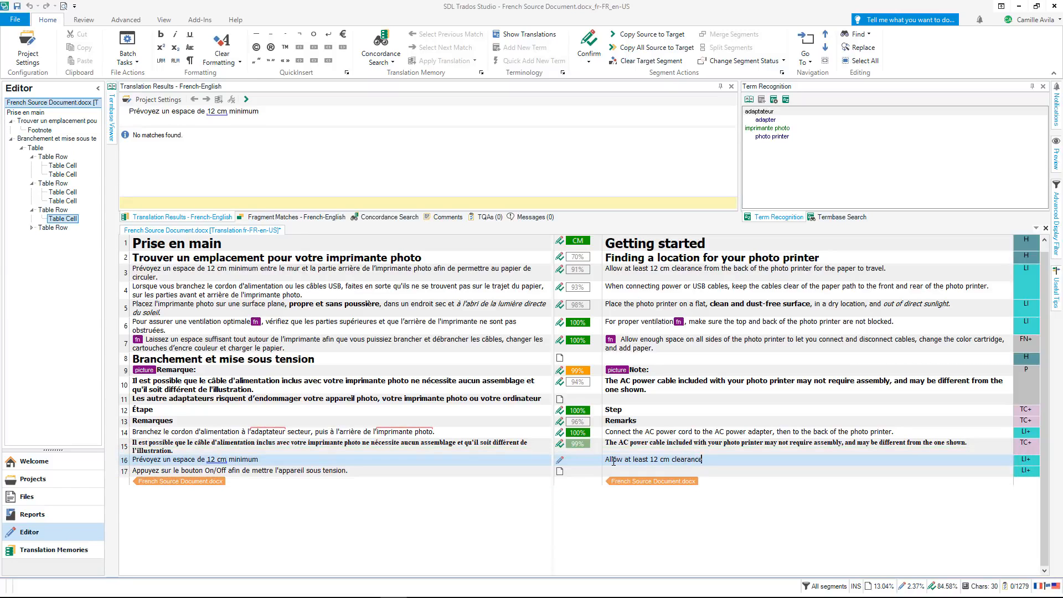
key(ctrl+Return)
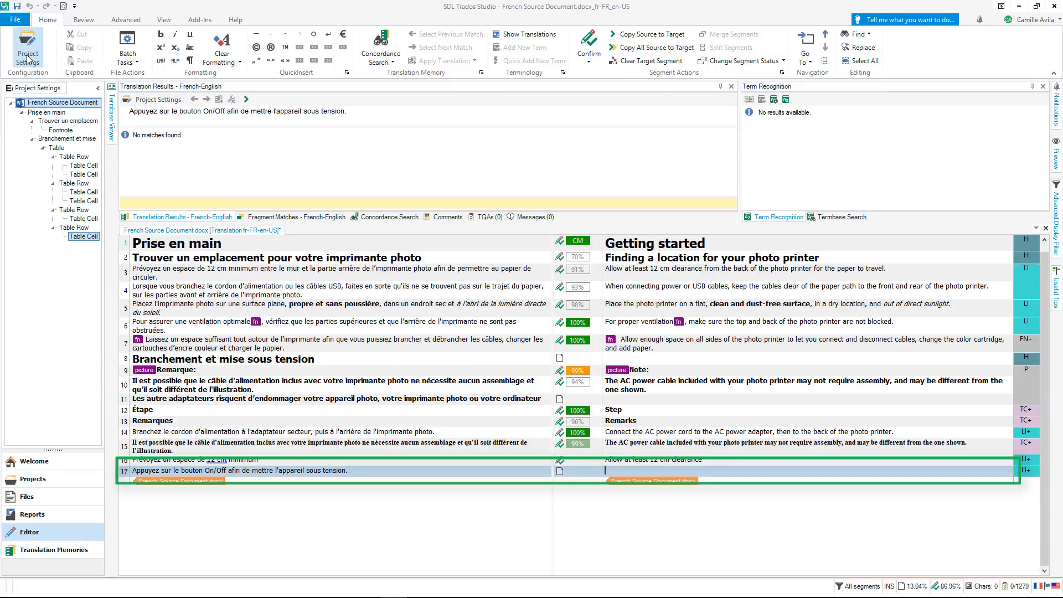
- Add SDL Language Cloud Machine Translation as a translation provider for all language pairs in the project settings
click(28, 58)
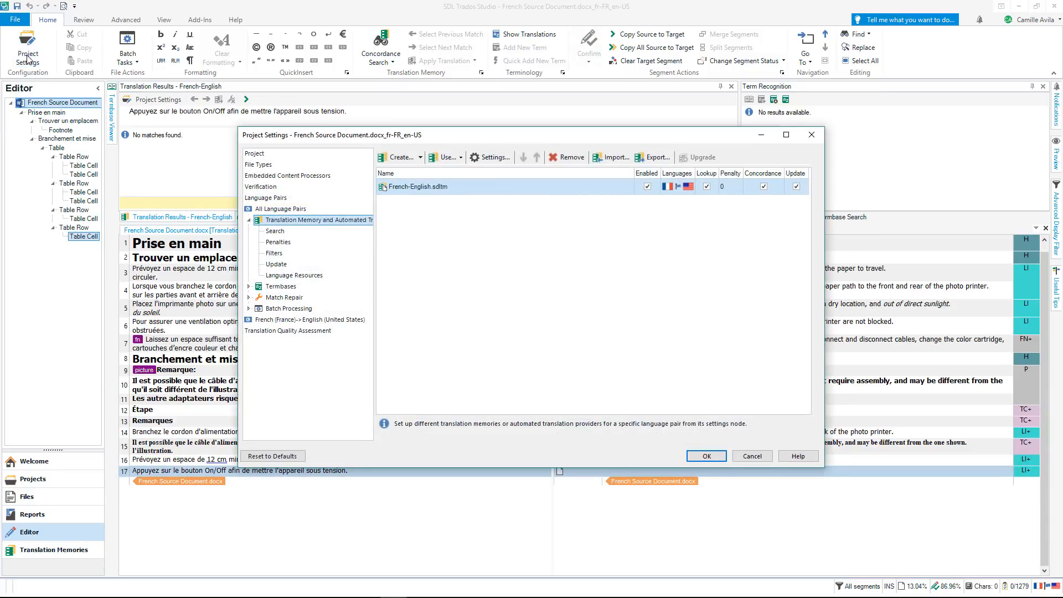
click(446, 159)
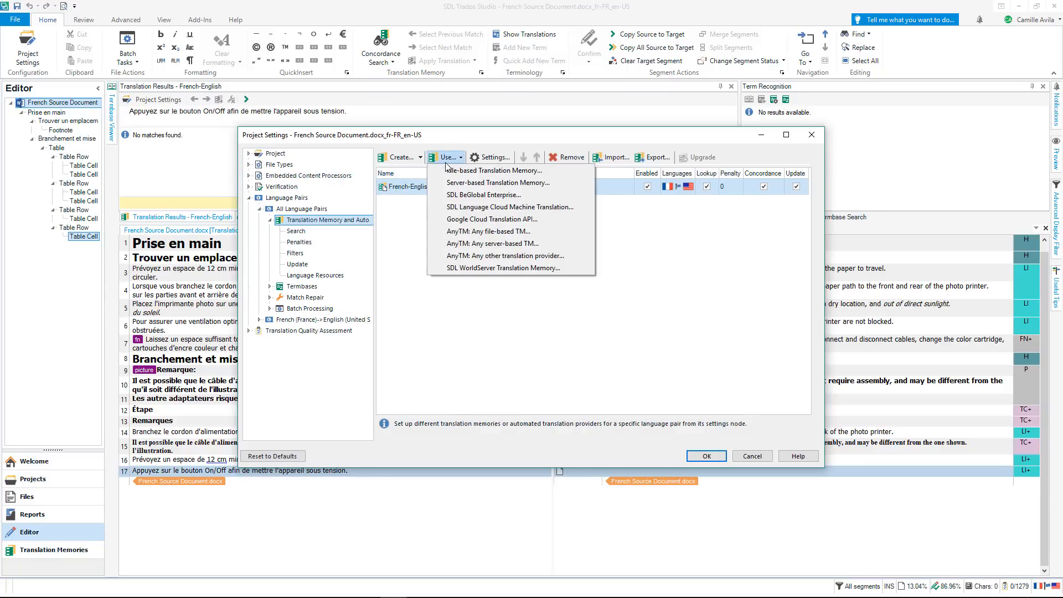
click(516, 207)
click(691, 436)
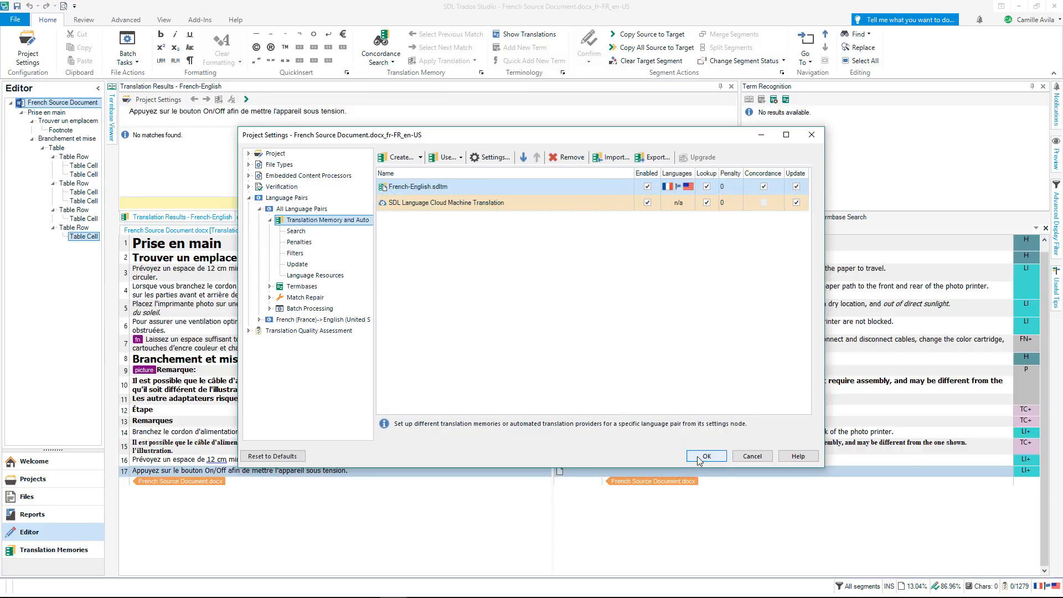
click(704, 456)
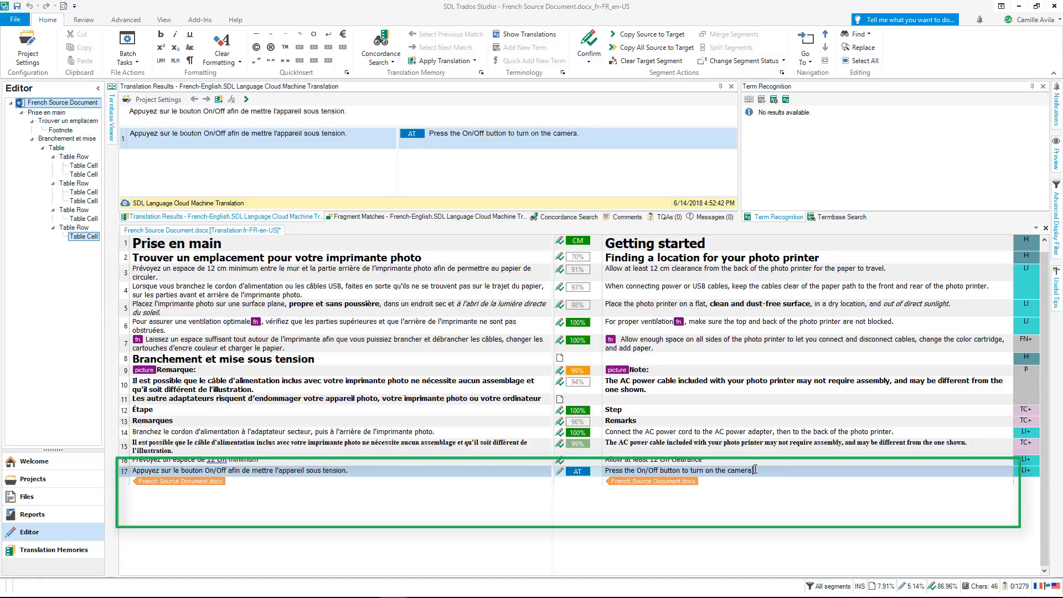
- Edit the machine translation in segment 17 to read "Press the On/Off button to turn the power on."
key(BackSpace)
key(BackSpace)
key(BackSpace)
key(BackSpace)
key(BackSpace)
key(BackSpace)
key(BackSpace)
key(BackSpace)
key(BackSpace)
key(BackSpace)
key(BackSpace)
key(BackSpace)
key(BackSpace)
text(the)
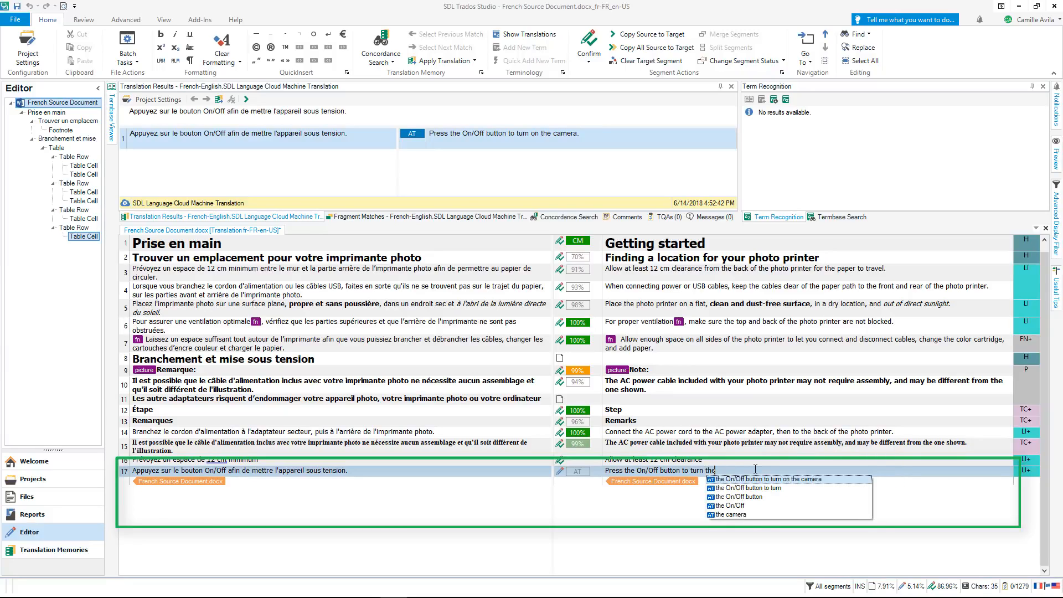
text( power o)
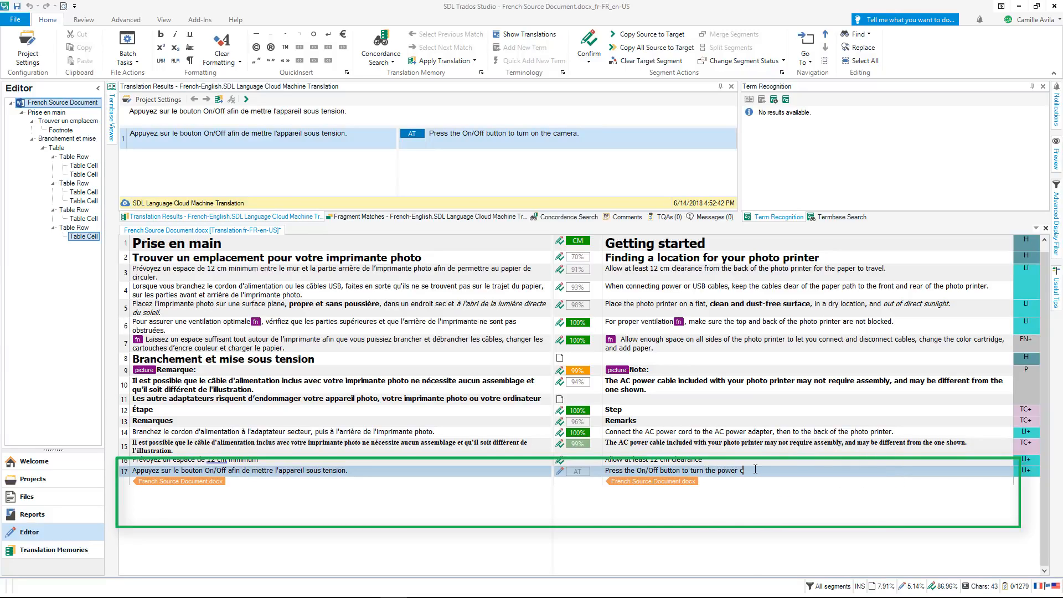
text(n.)
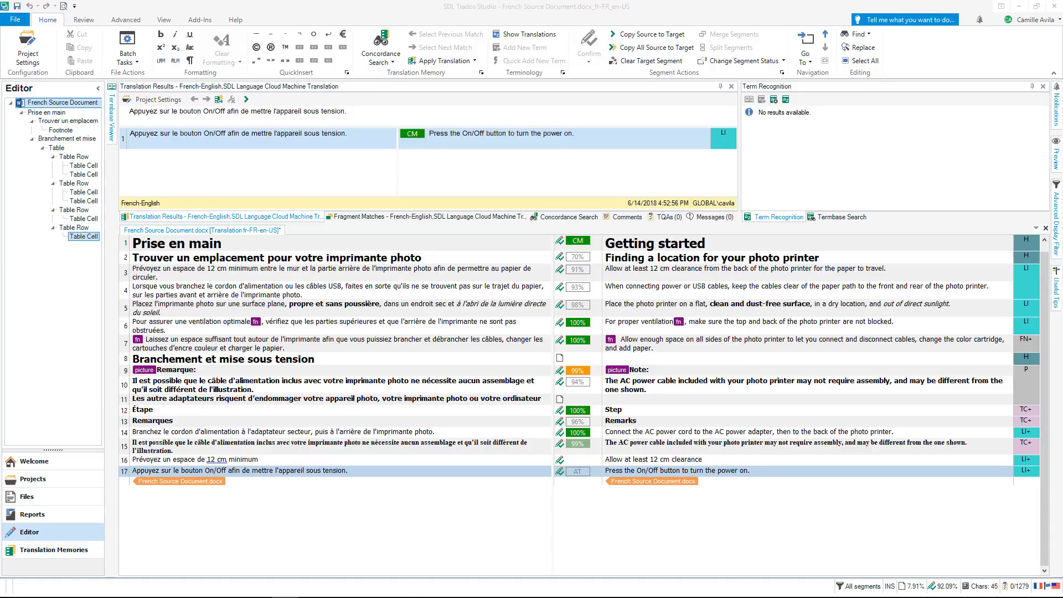
- Examine the QA Checker 3.0 verification settings in the project settings and close the dialog
click(34, 54)
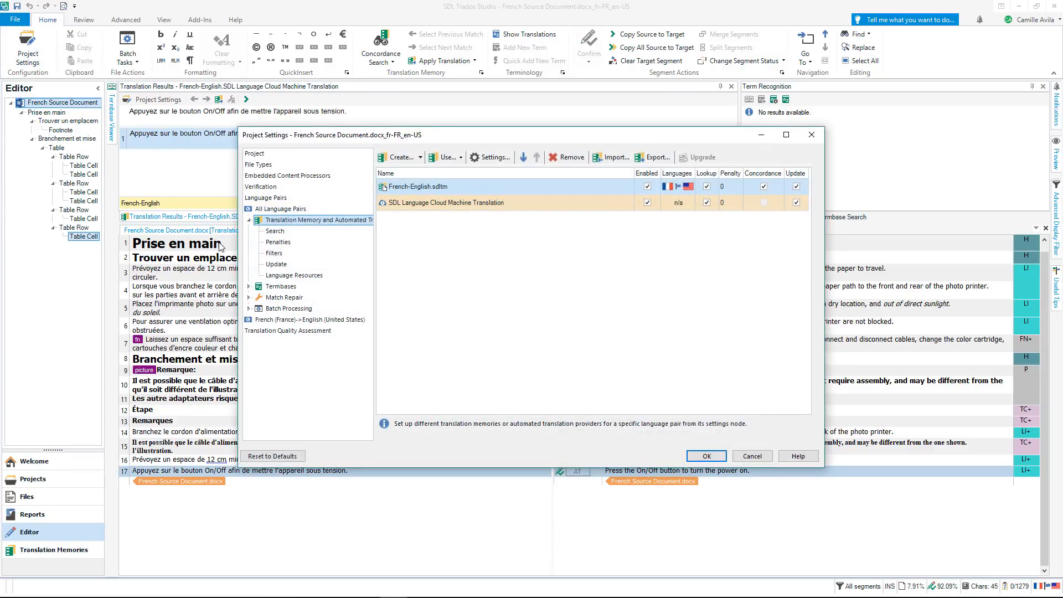
click(263, 189)
click(272, 199)
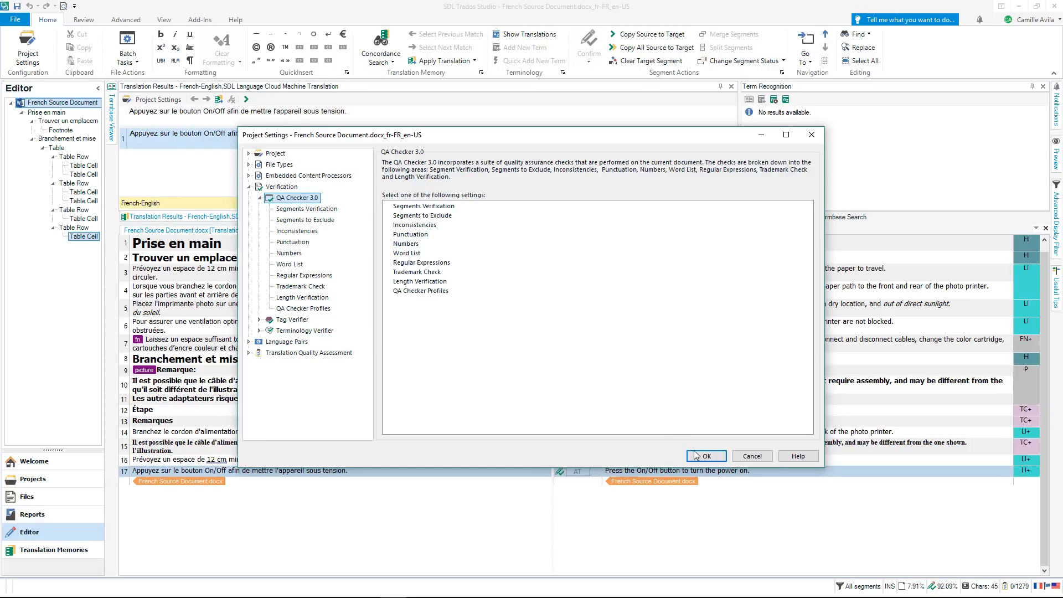
click(713, 456)
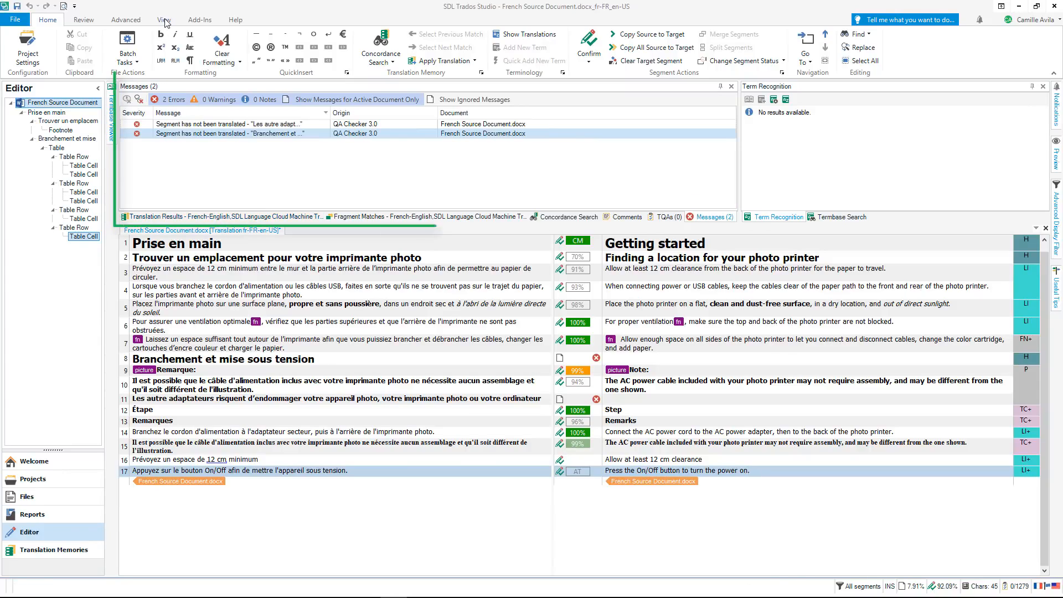
- Go to segment 11 from its untranslated-segment error message and confirm the machine translation beginning "Other adapters may cause damage"
double_click(279, 125)
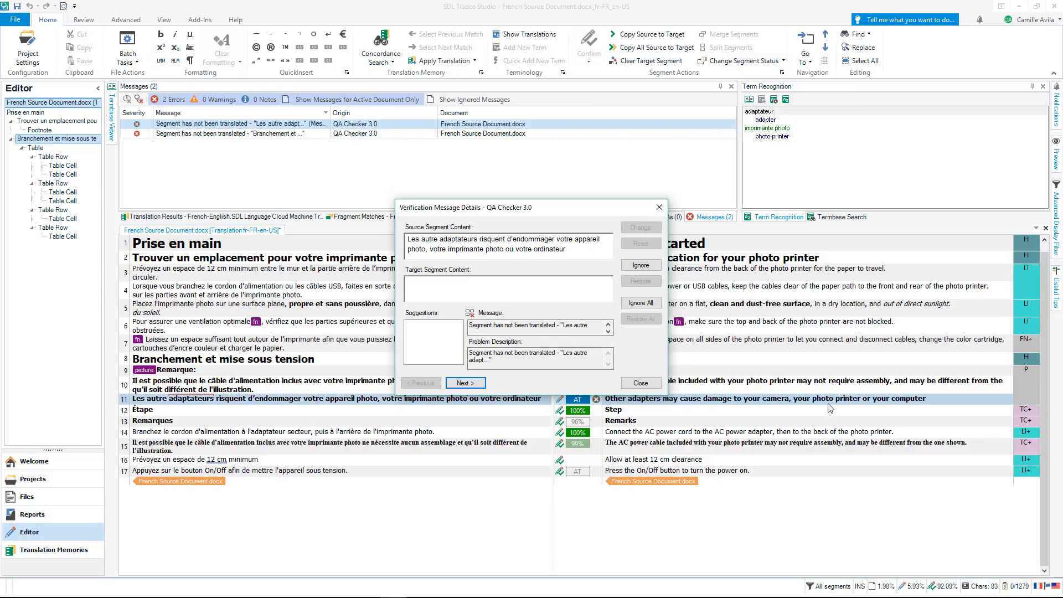
click(641, 383)
click(969, 401)
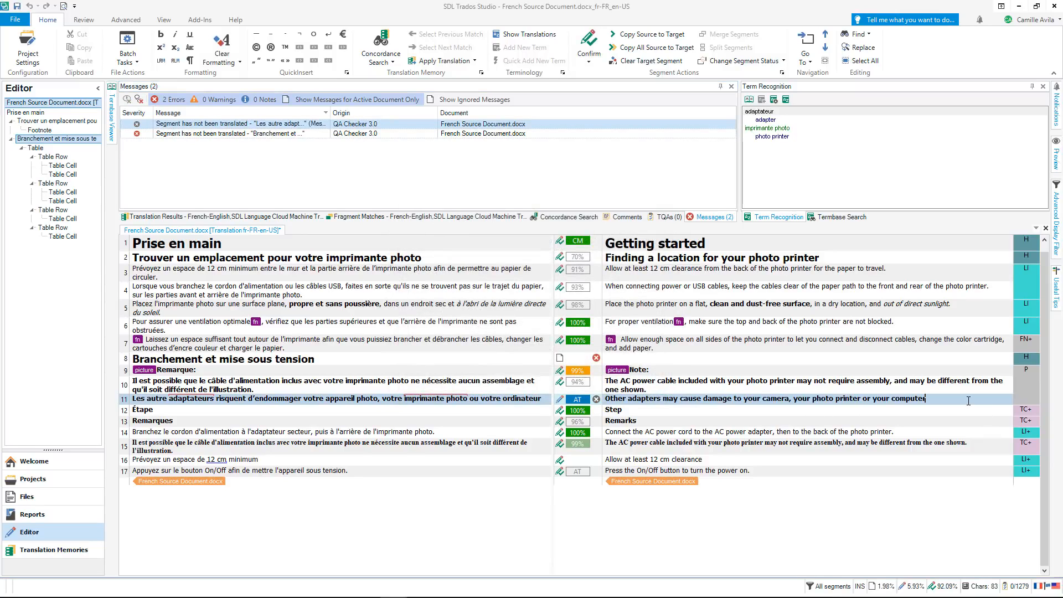
key(ctrl+Return)
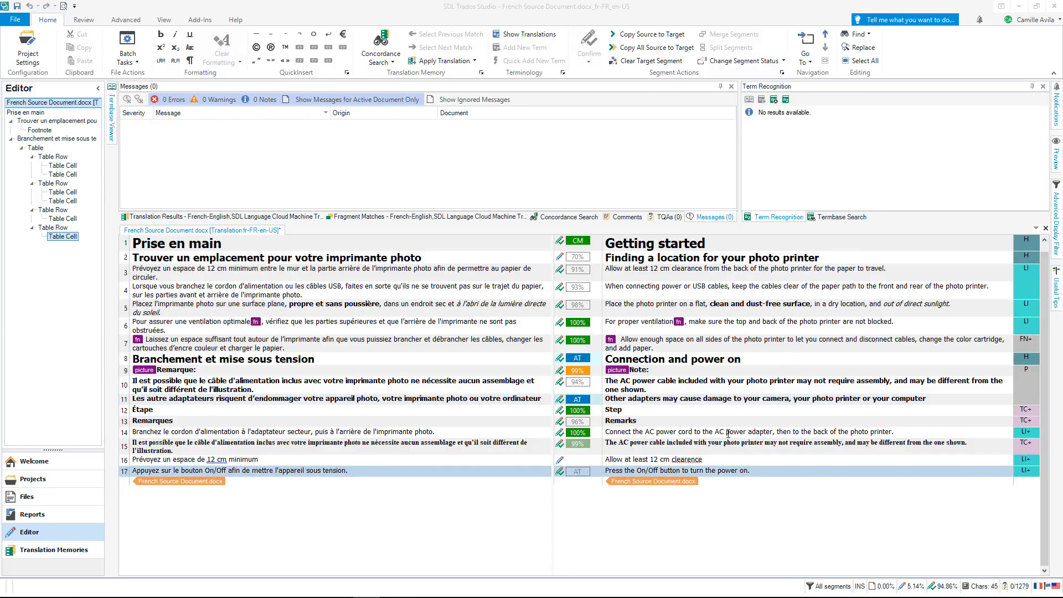
- Correct the misspelled "clearence" in segment 16 to the suggested "clearance" and confirm the segment
click(706, 457)
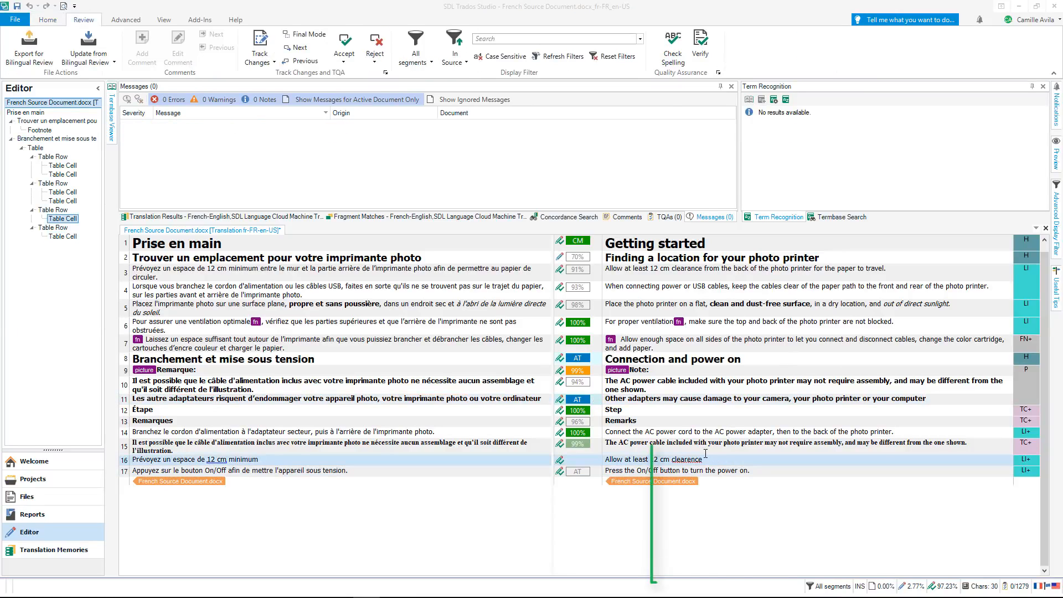
right_click(696, 458)
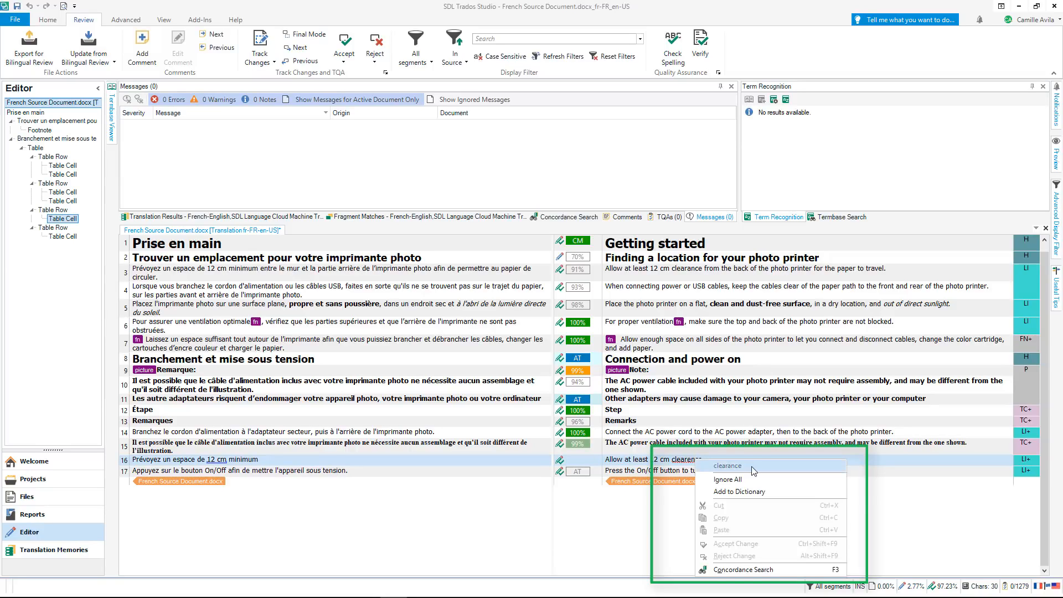
click(728, 467)
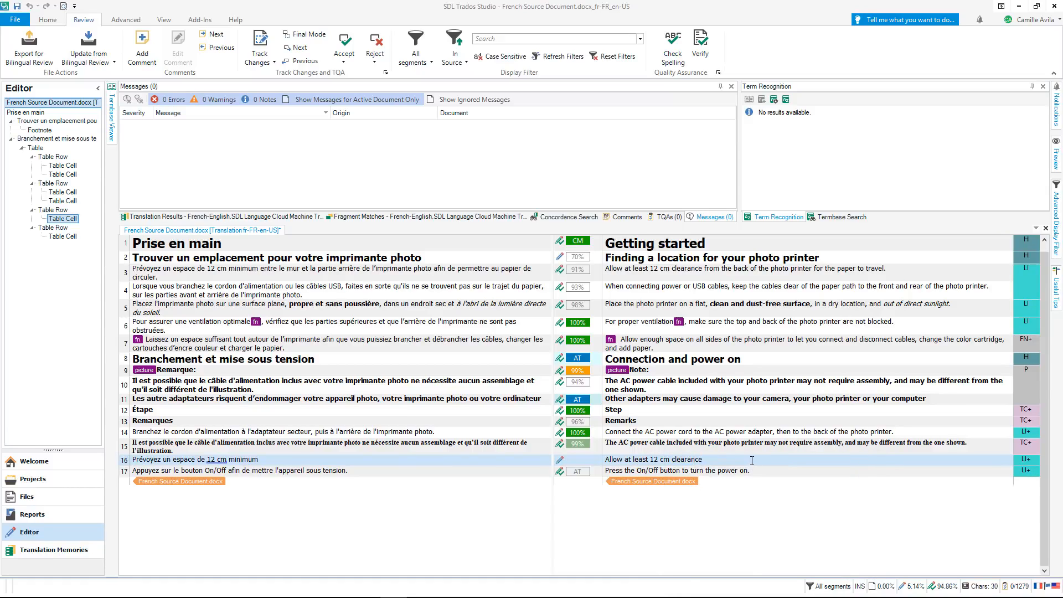
key(ctrl+Return)
- Save the translated target file as "English Target Document.docx" in the DropFiles folder
click(52, 22)
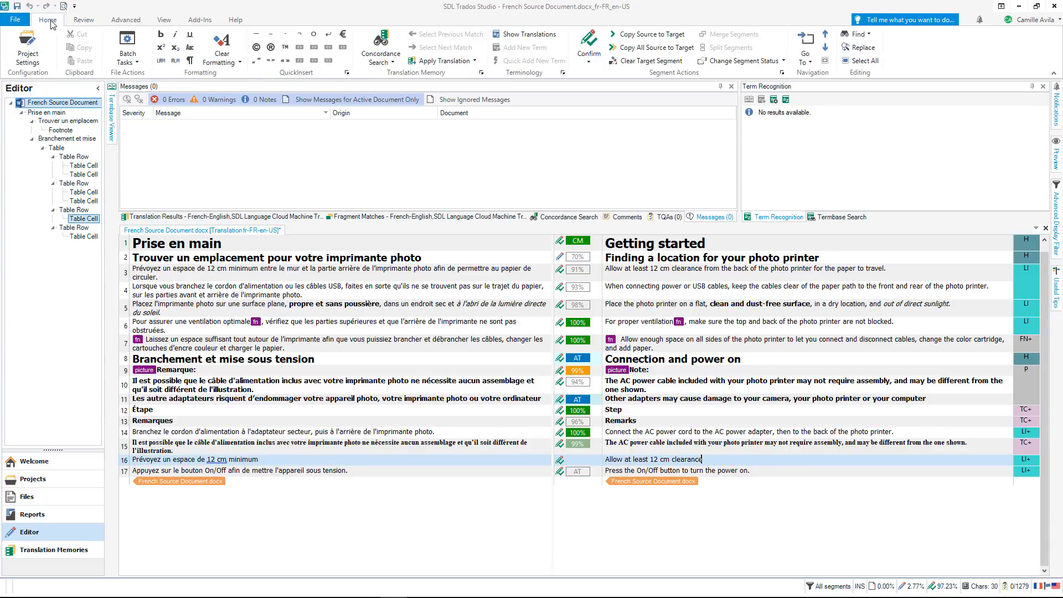
click(21, 25)
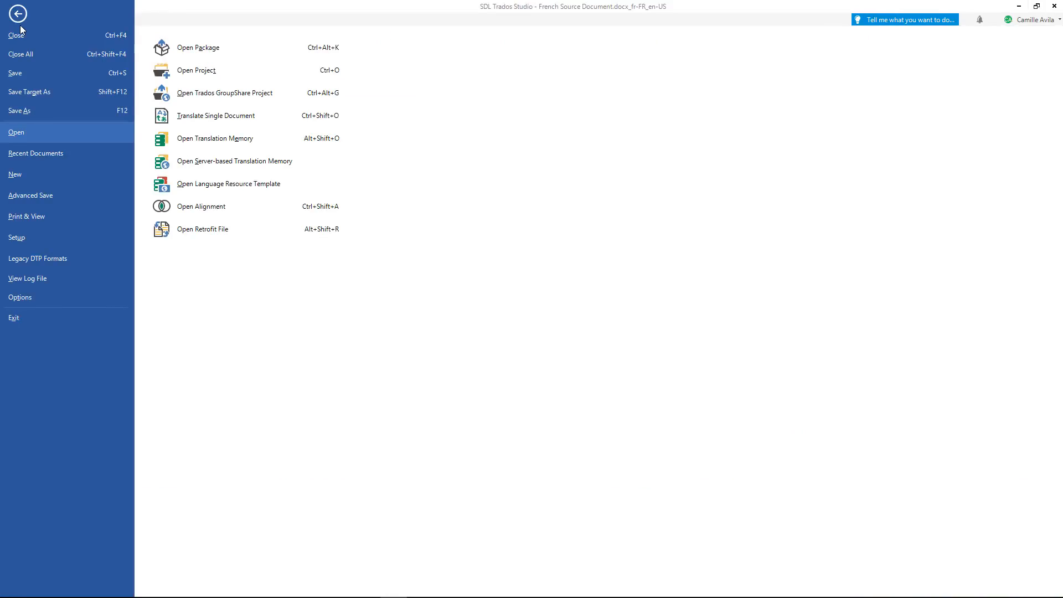
click(22, 92)
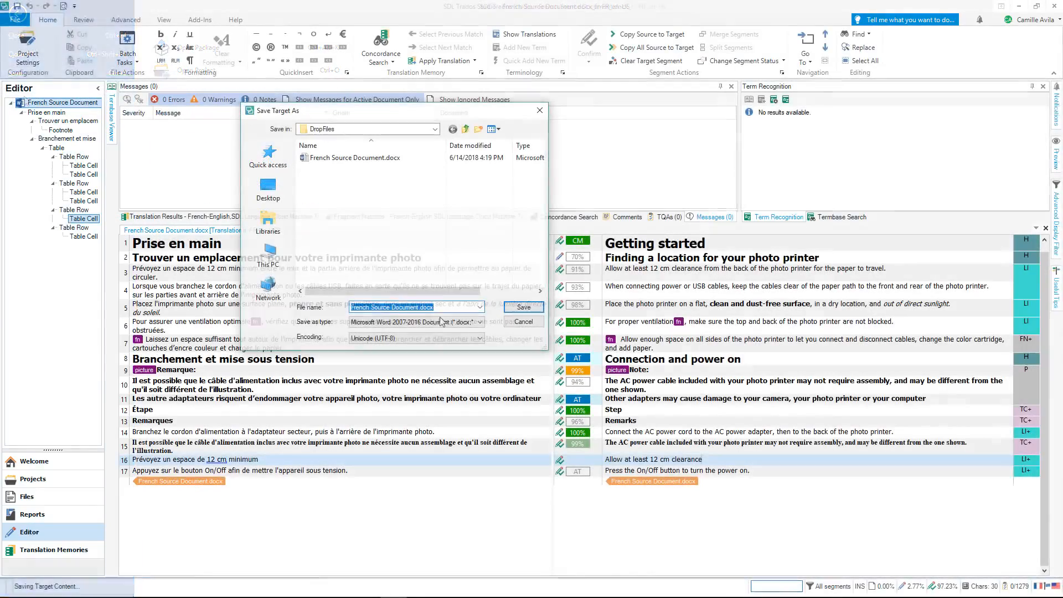
click(390, 308)
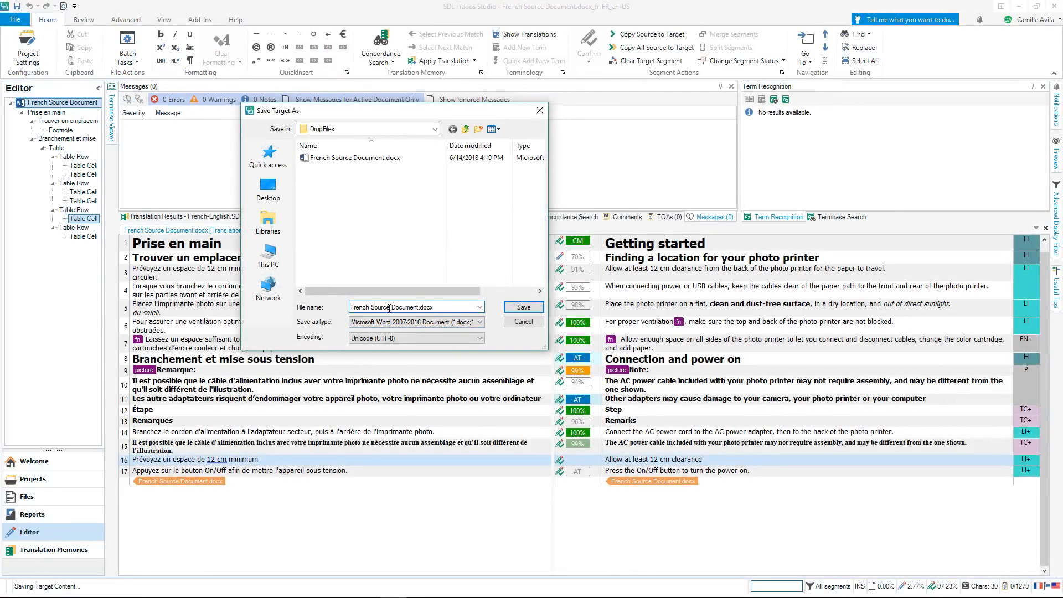
drag(392, 308, 327, 303)
text(English Target)
click(515, 308)
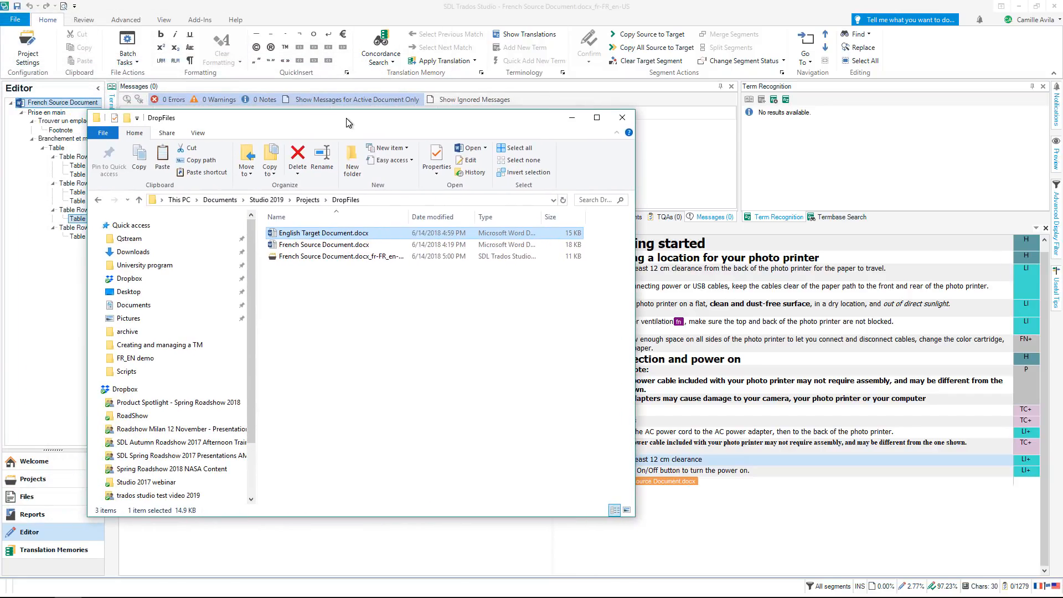
- Open English Target Document.docx in Word to examine its layout, and close the document and its folder window
double_click(387, 233)
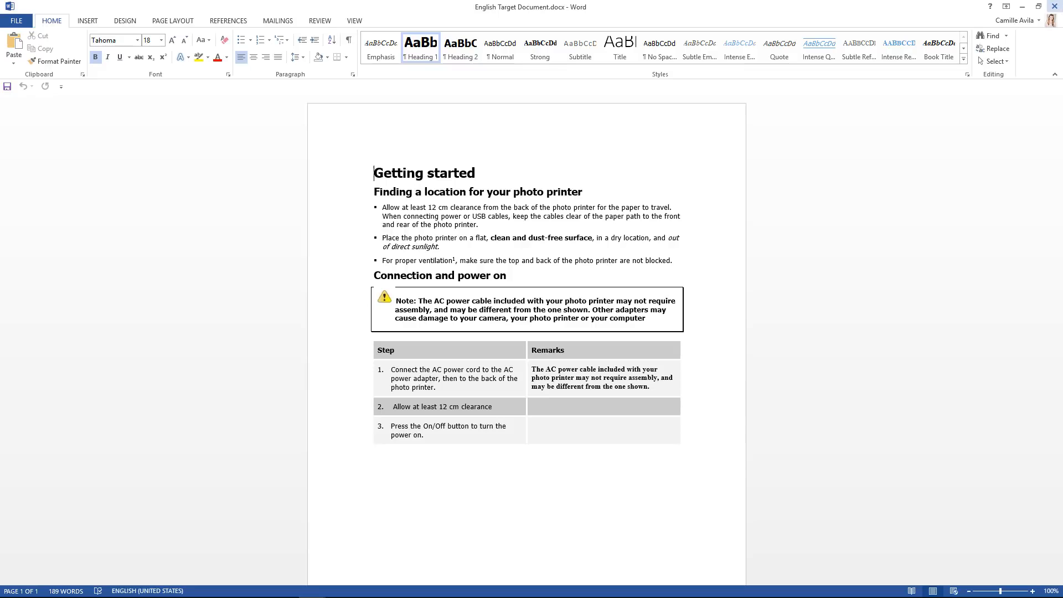
click(1055, 6)
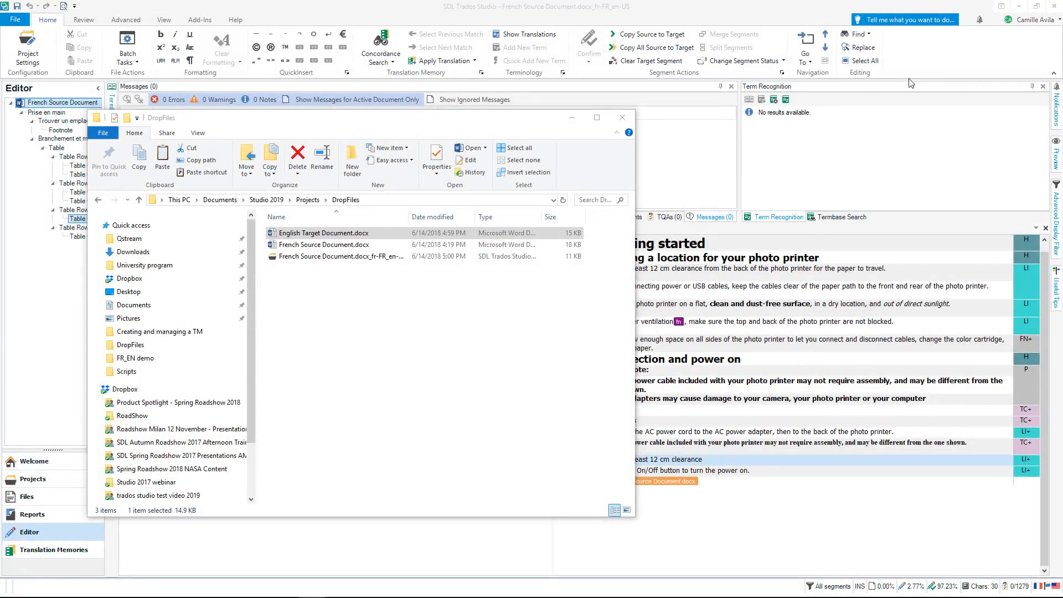
click(630, 118)
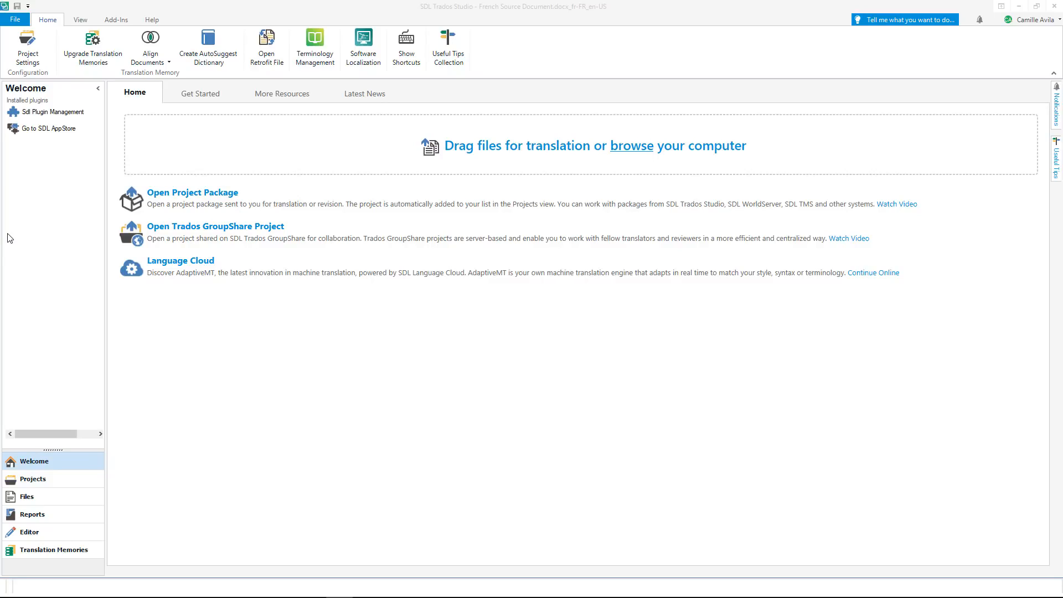
- Look through the Get Started guides, More Resources and Latest News pages of the Welcome view
click(194, 96)
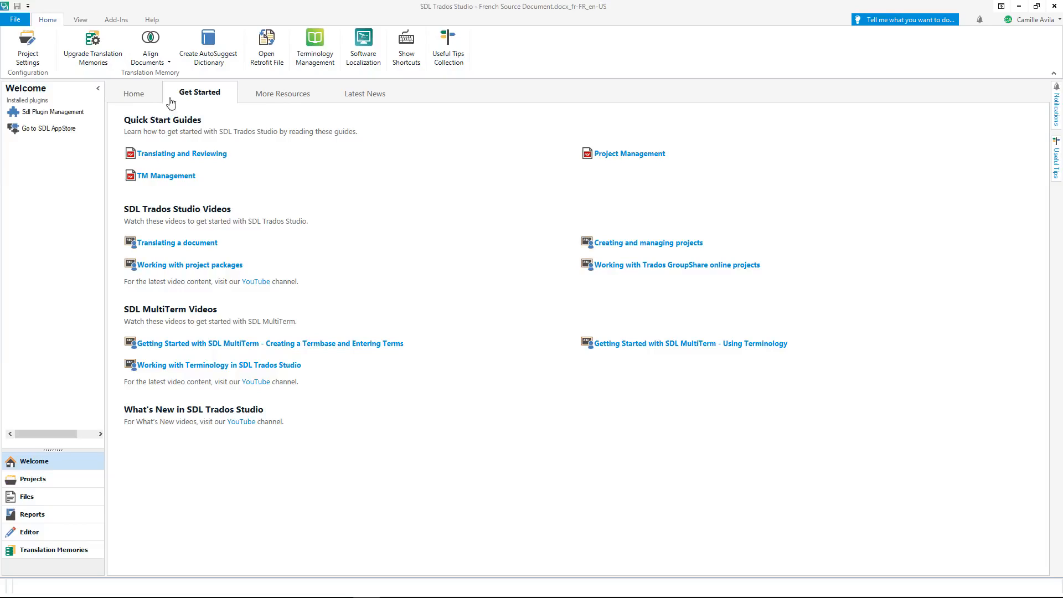
click(255, 92)
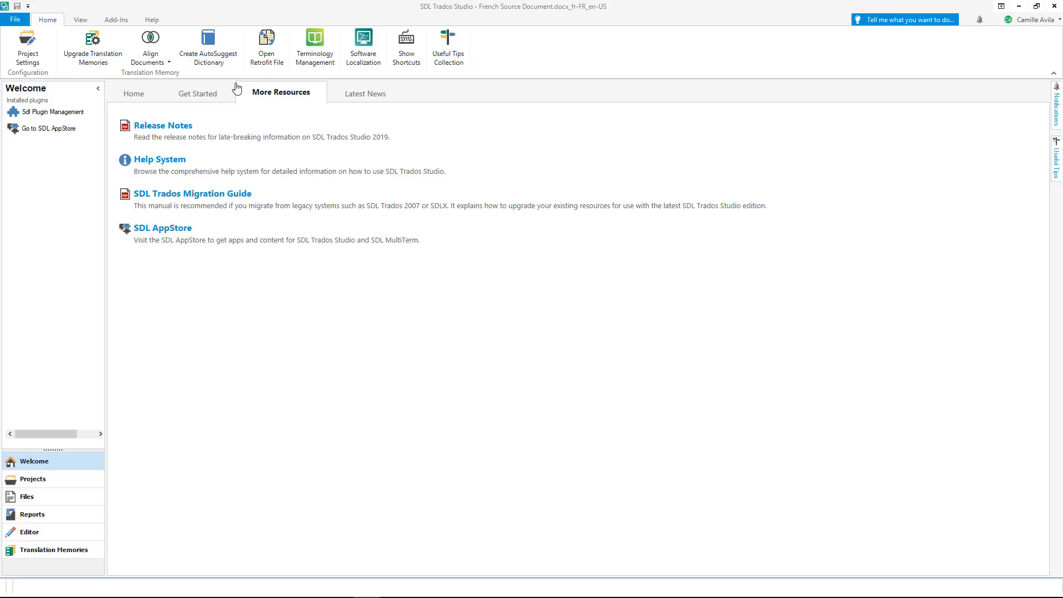
click(349, 100)
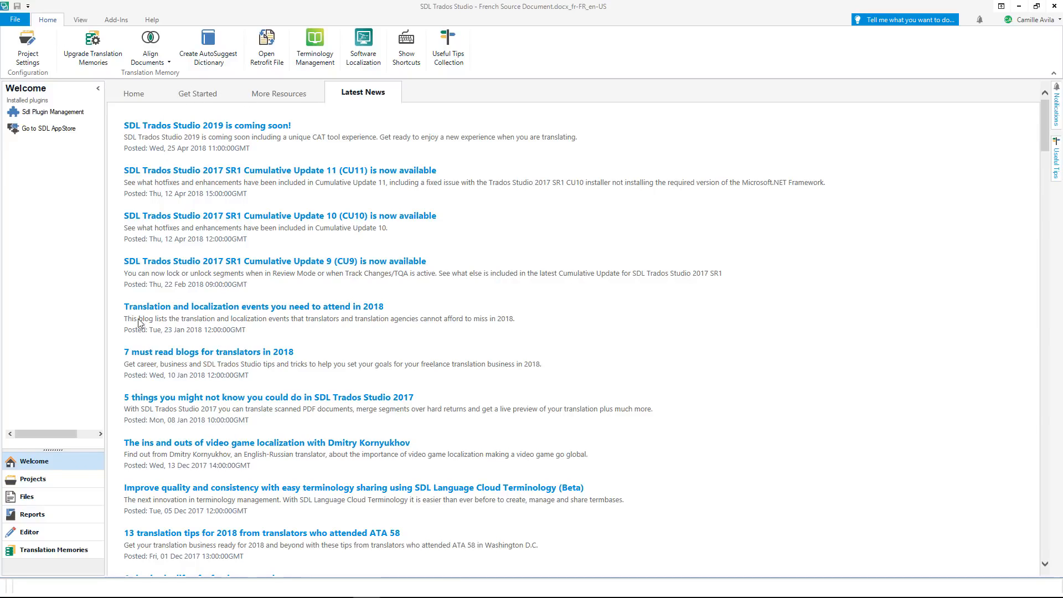
- Examine the project list, the project's file details and the Analyze Files report down to its match totals
click(69, 488)
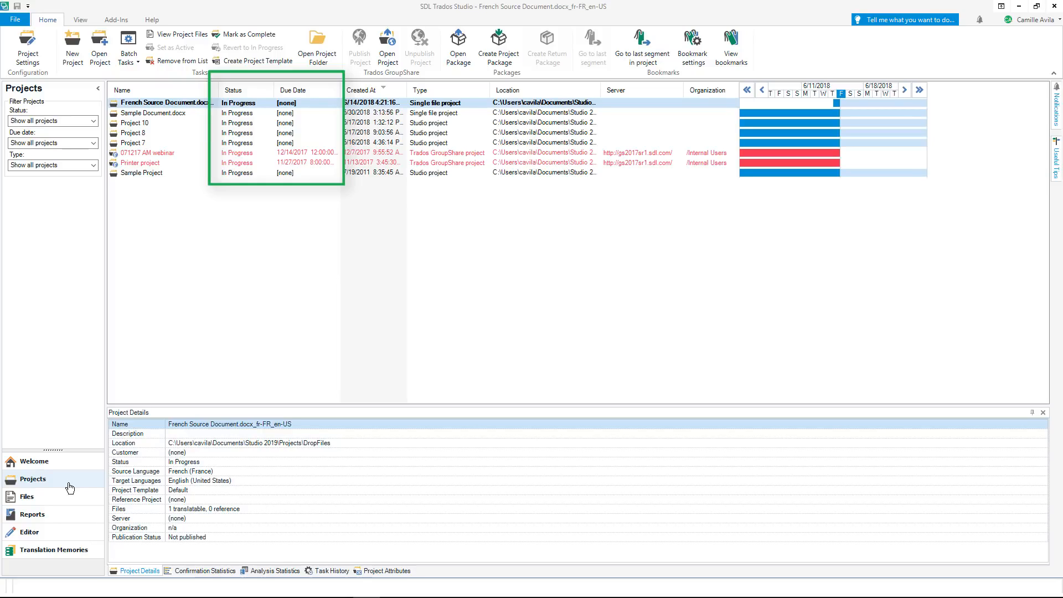
click(72, 497)
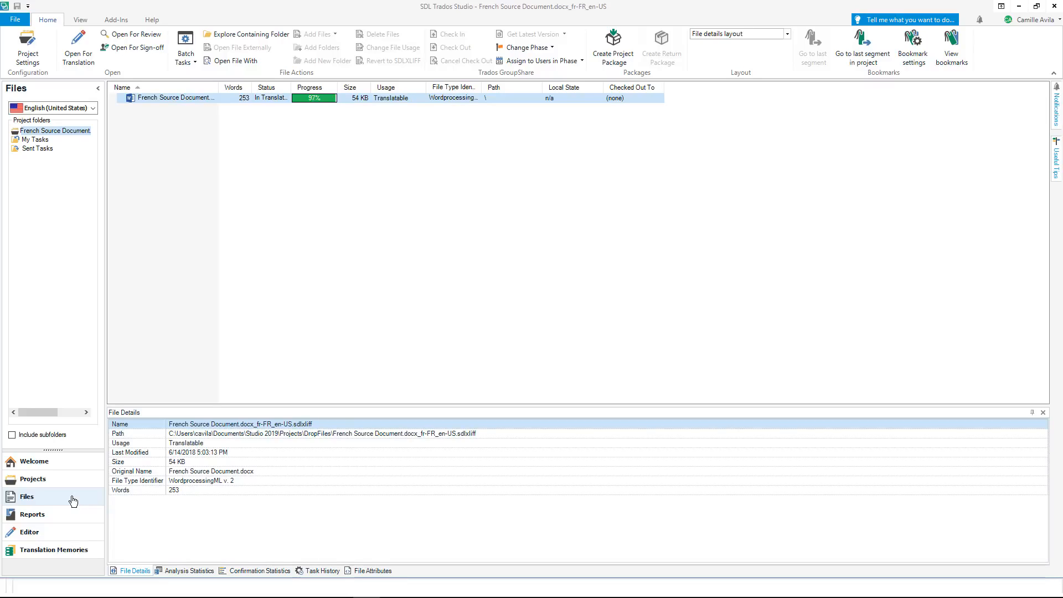
click(74, 515)
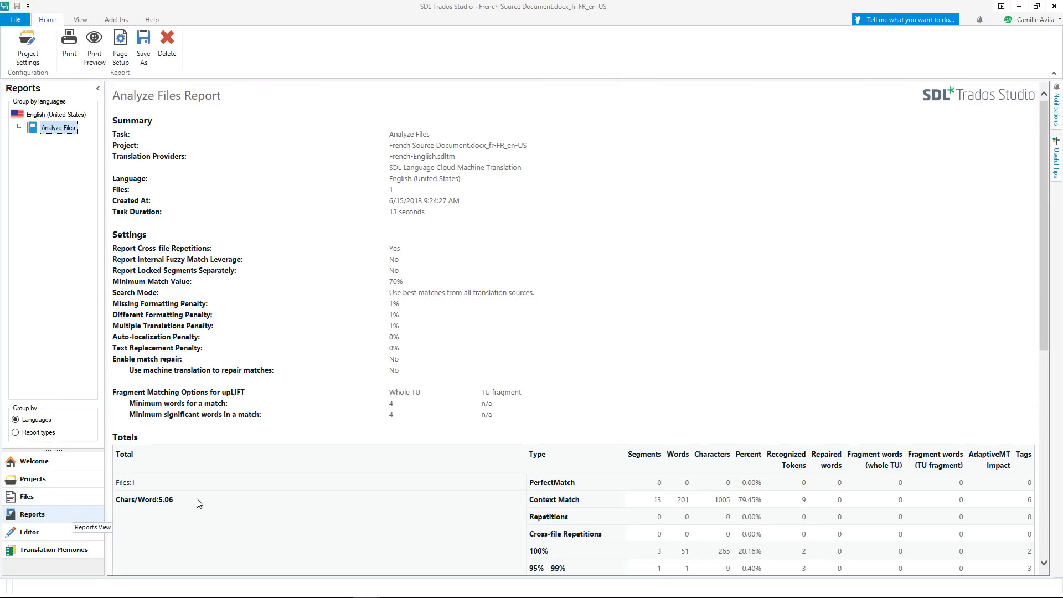
scroll(280, 486, down, 10)
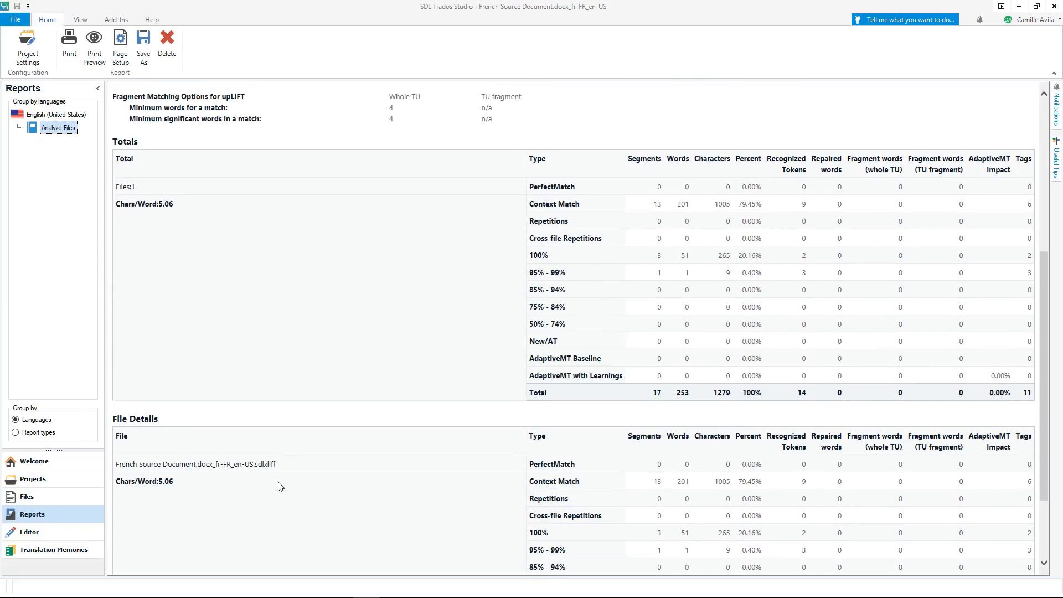
- View the translated document in the Editor and open the EN FR_fr-FR_en-GB translation memory to examine its translation units
click(68, 535)
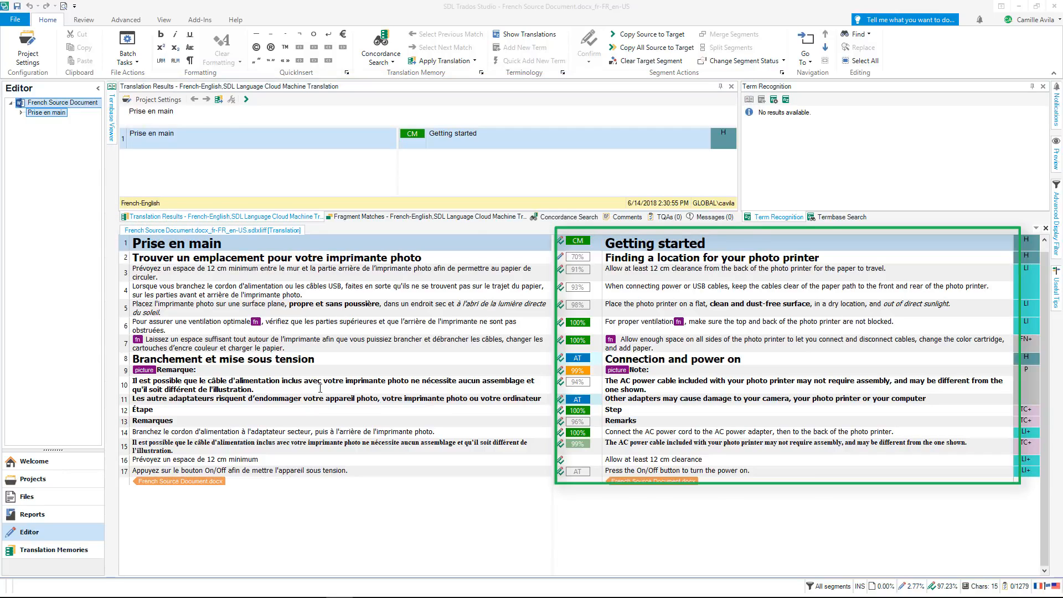
click(52, 550)
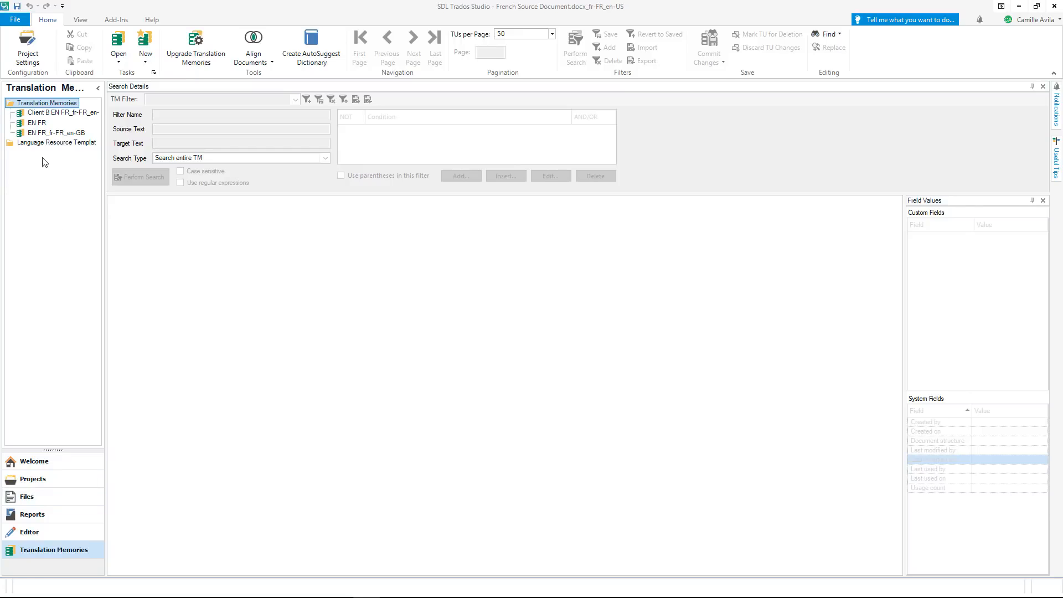
click(43, 133)
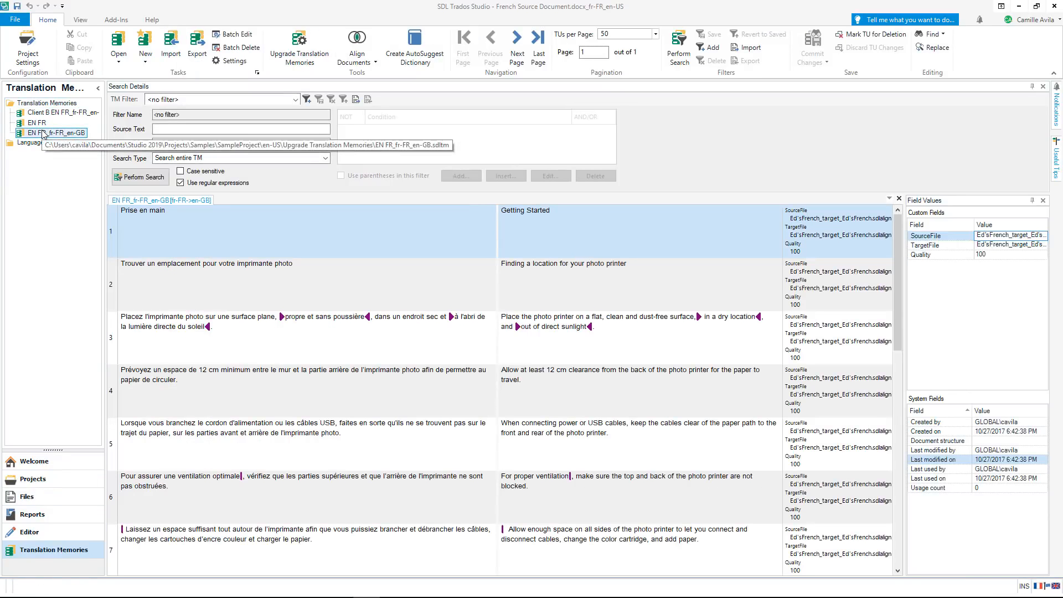